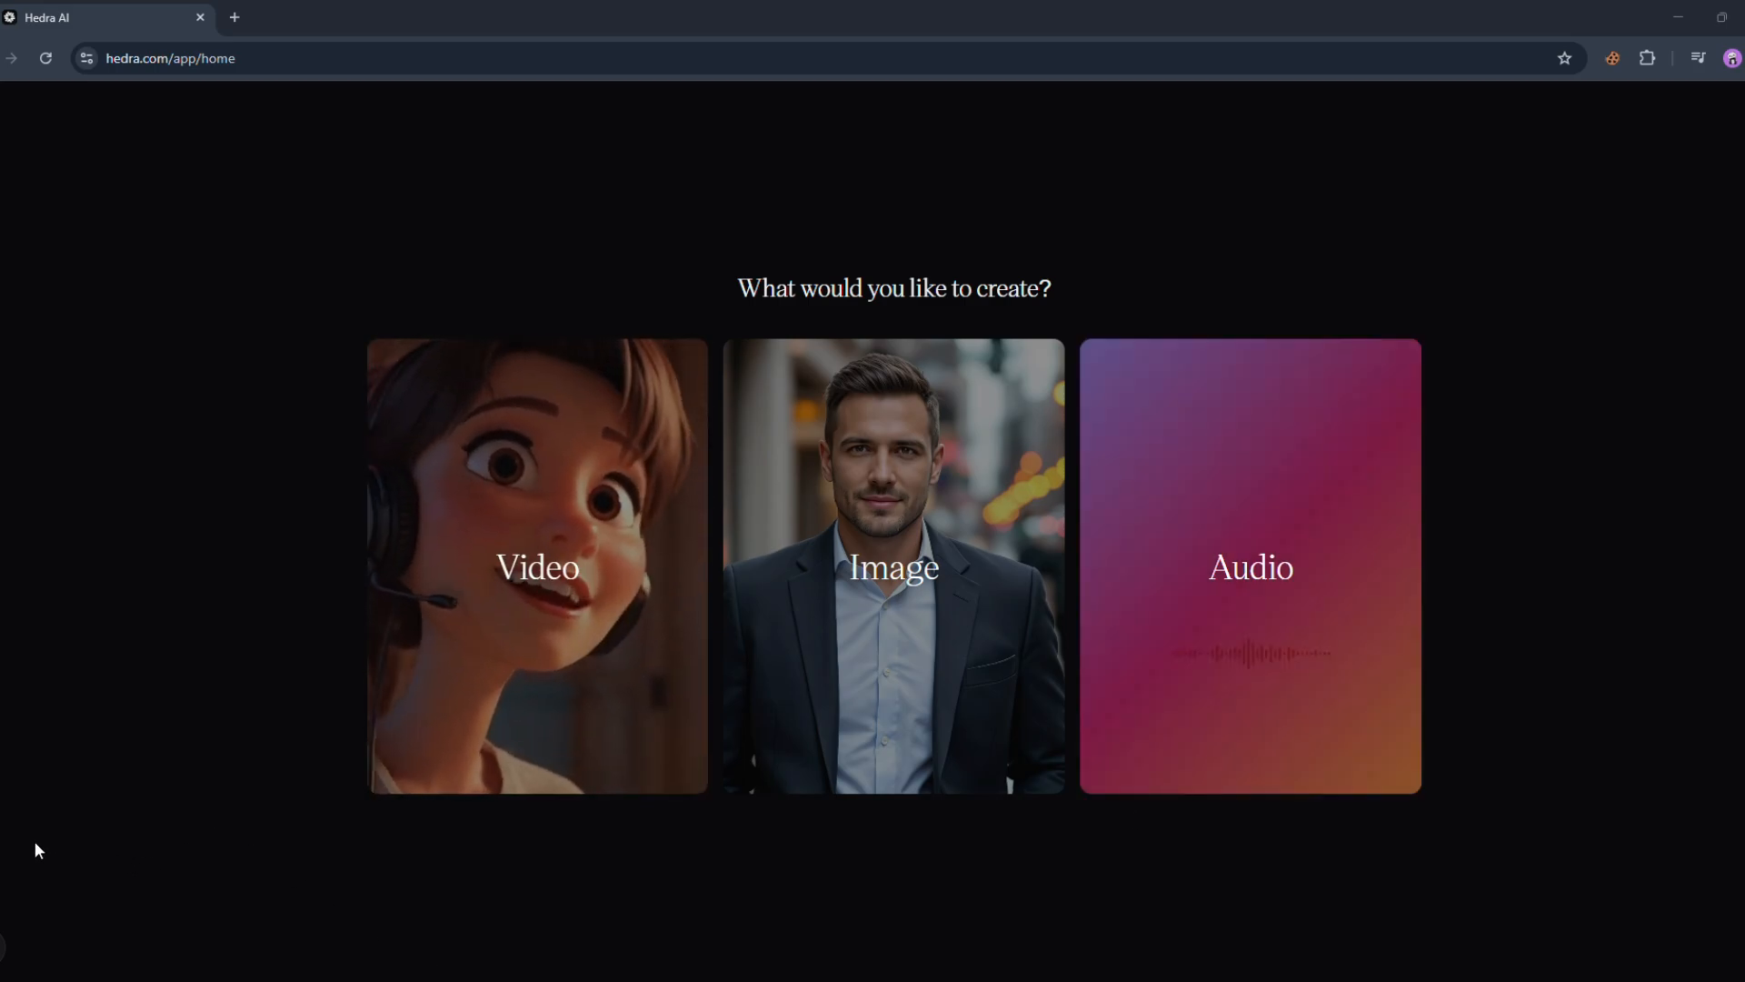
# Open the workspace for creating a new video
pyautogui.moveTo(2, 905)
pyautogui.click(234, 907)
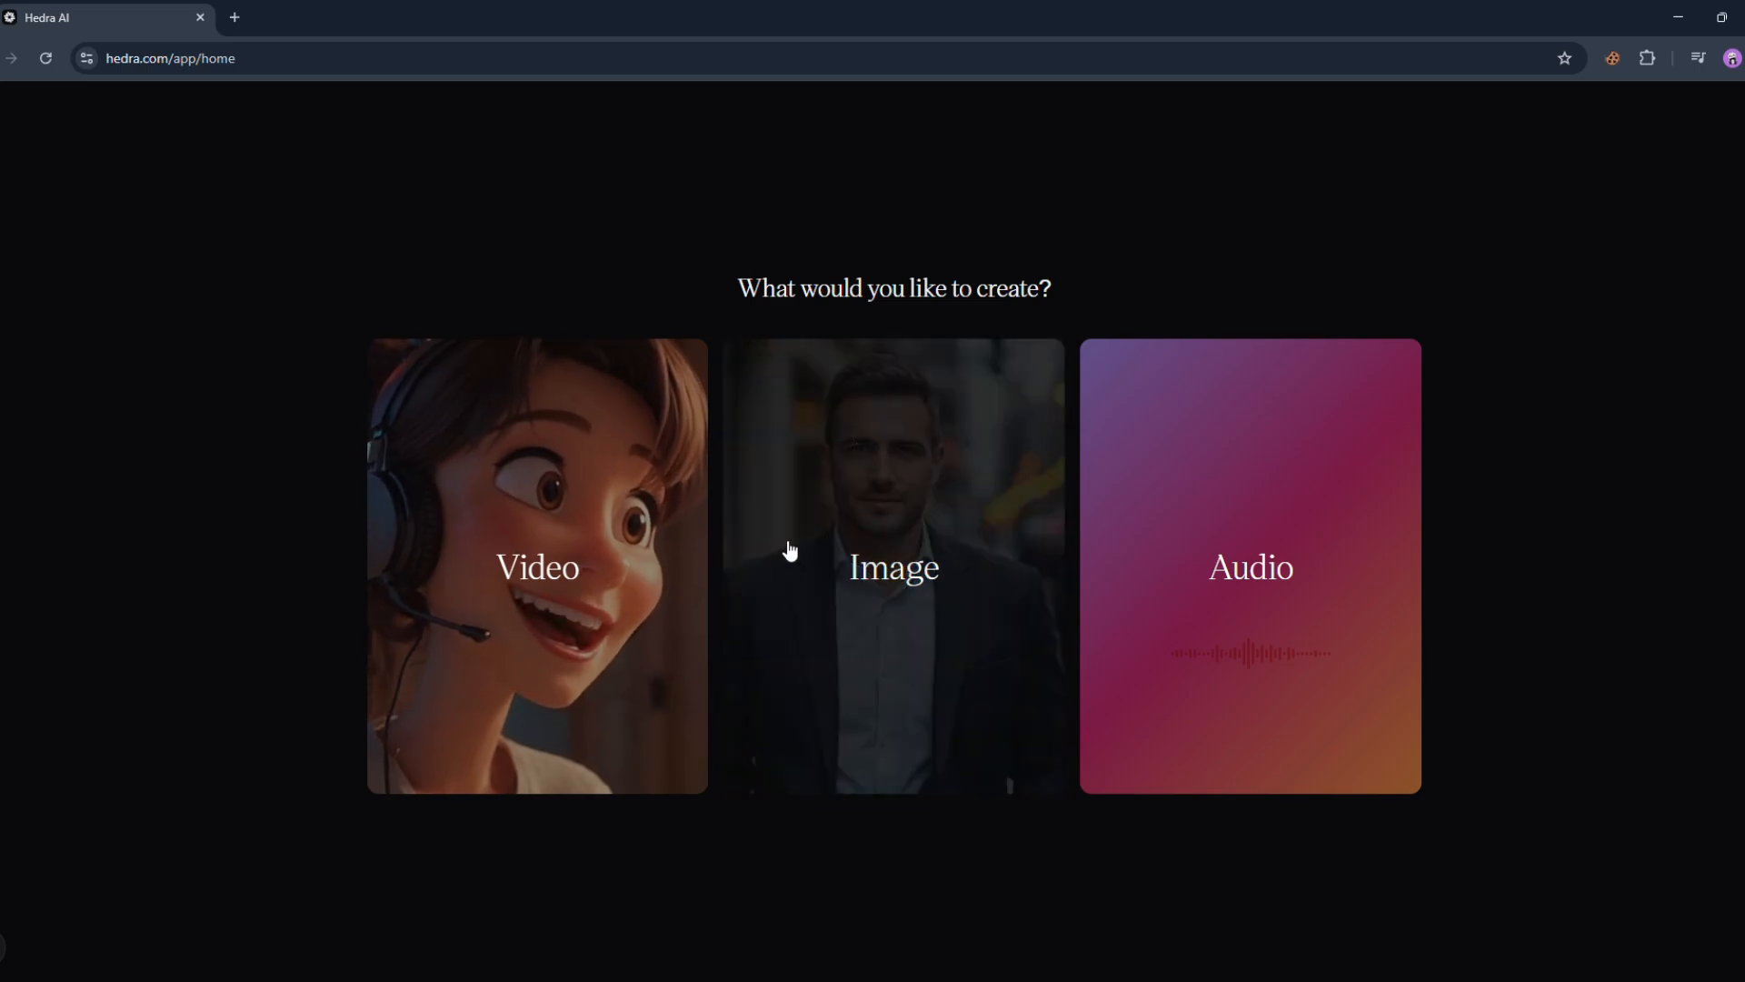
pyautogui.click(662, 555)
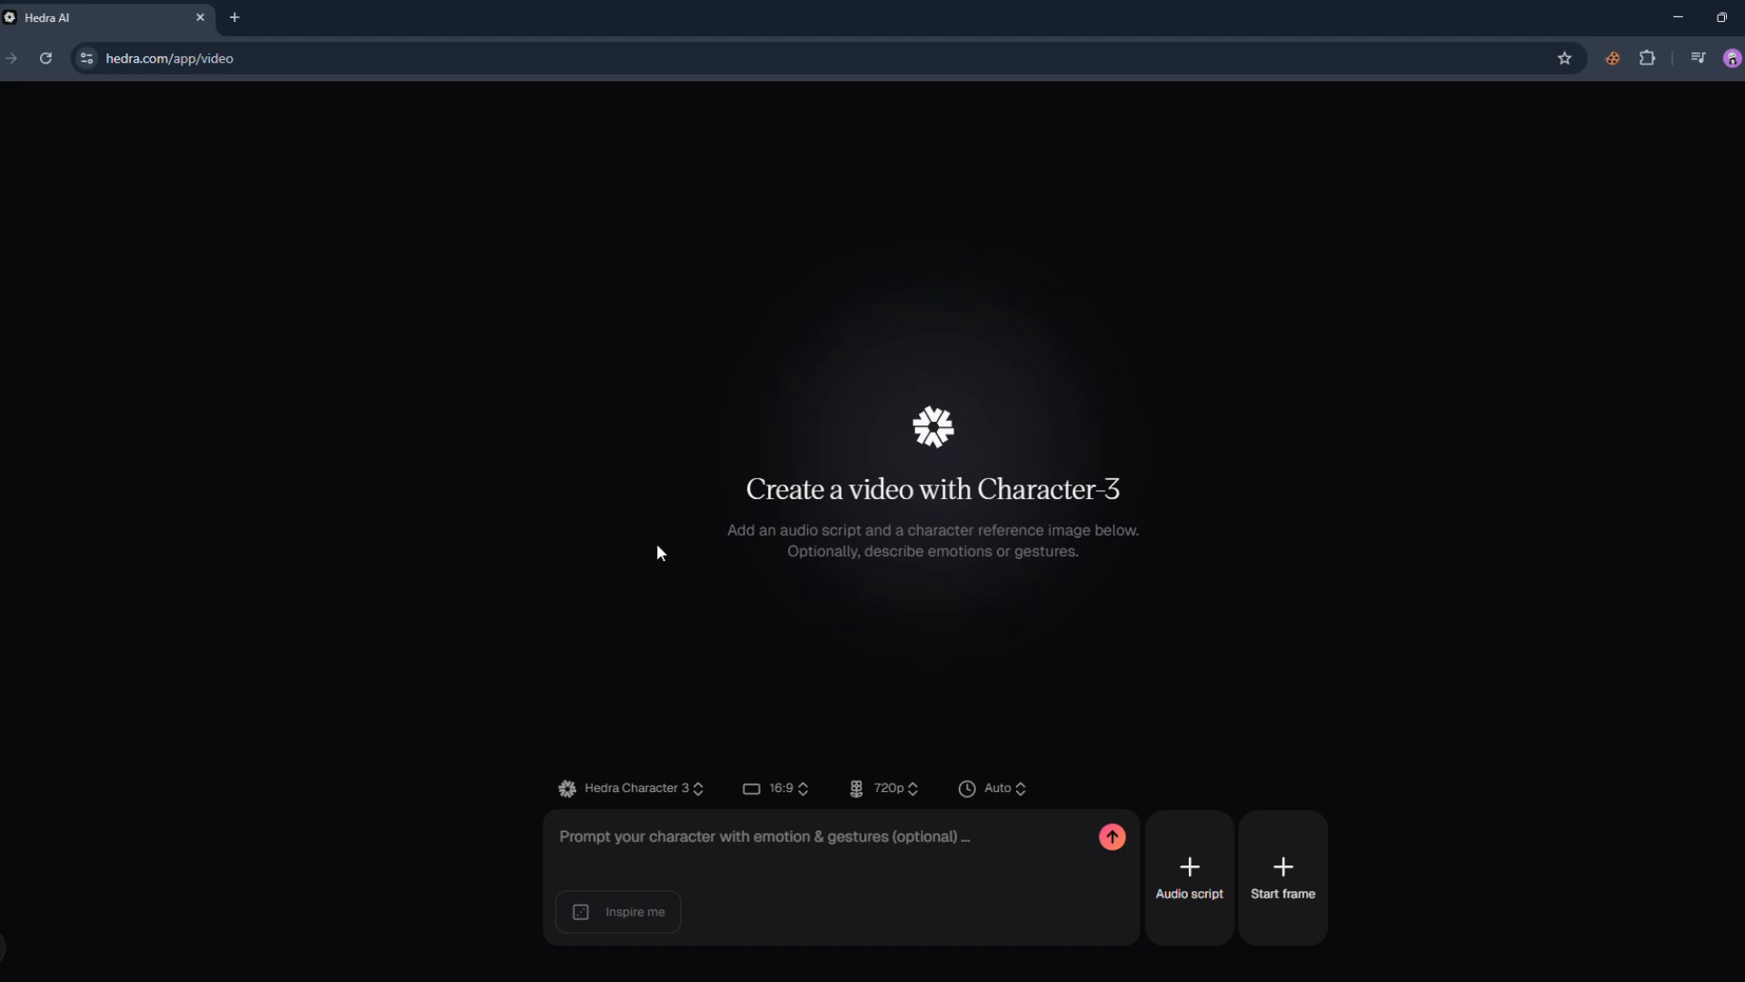
# Upload the image of the anime boy with a backpack as the video's start frame
pyautogui.click(1313, 880)
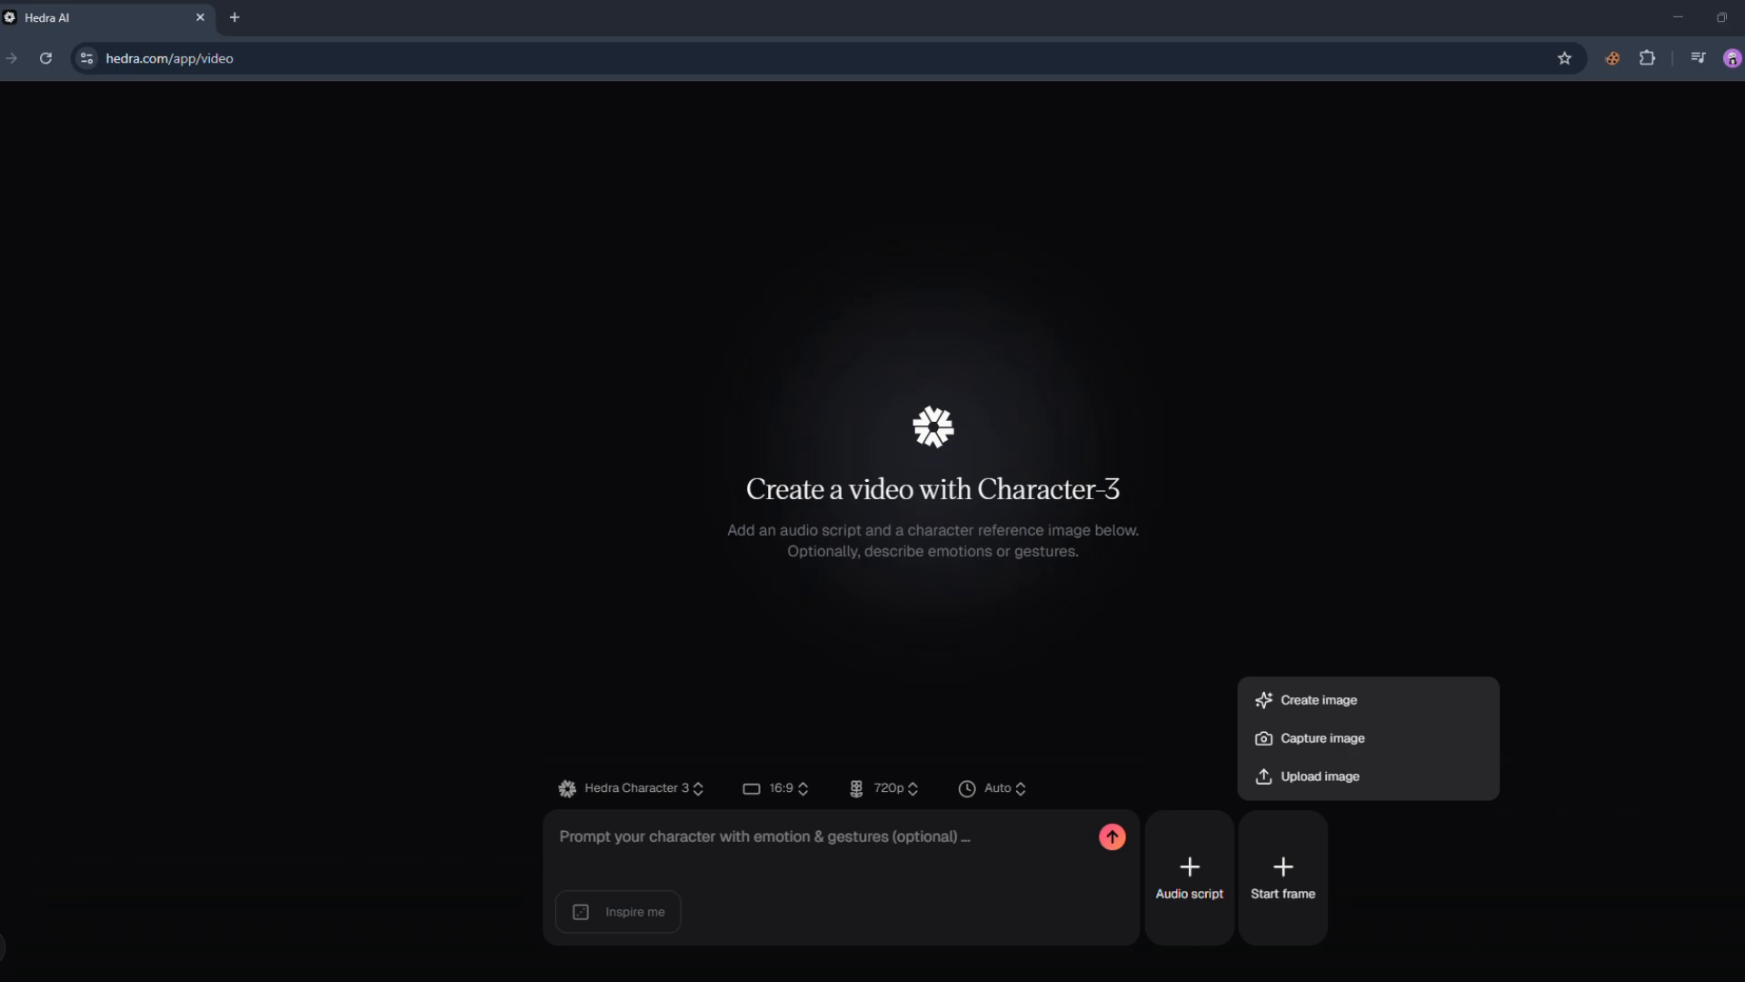
pyautogui.click(1273, 924)
pyautogui.click(1274, 924)
pyautogui.click(1312, 924)
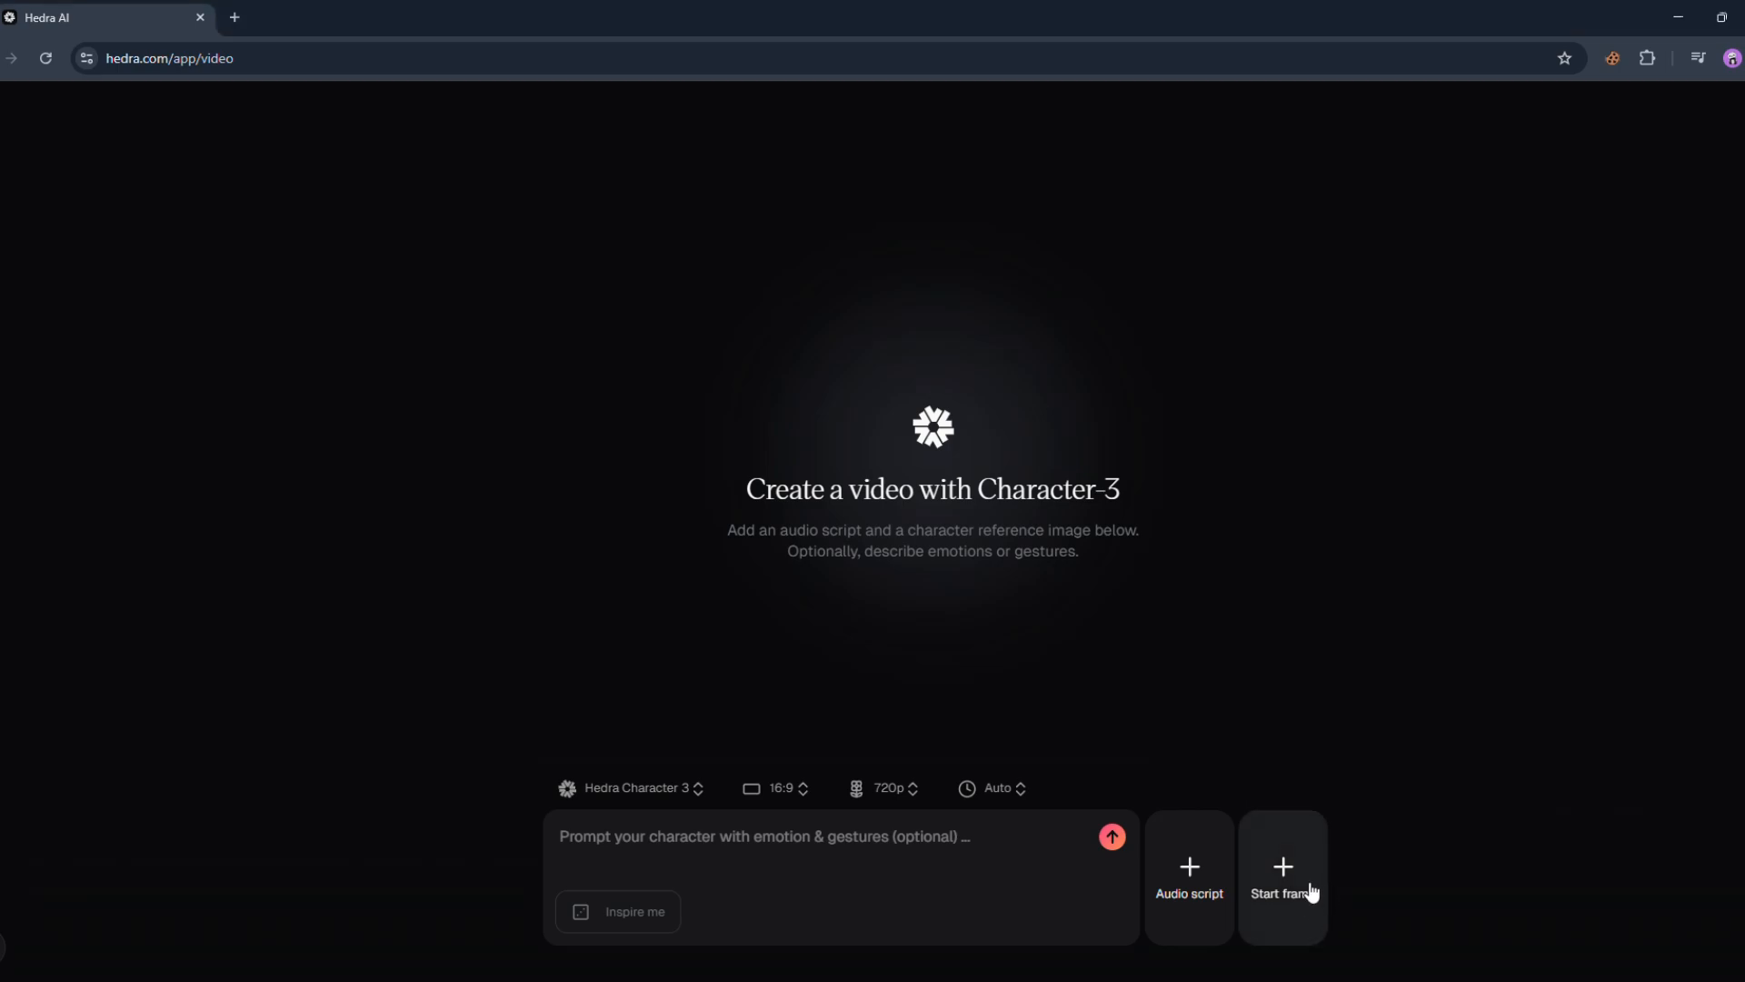
pyautogui.click(1309, 888)
pyautogui.click(1333, 780)
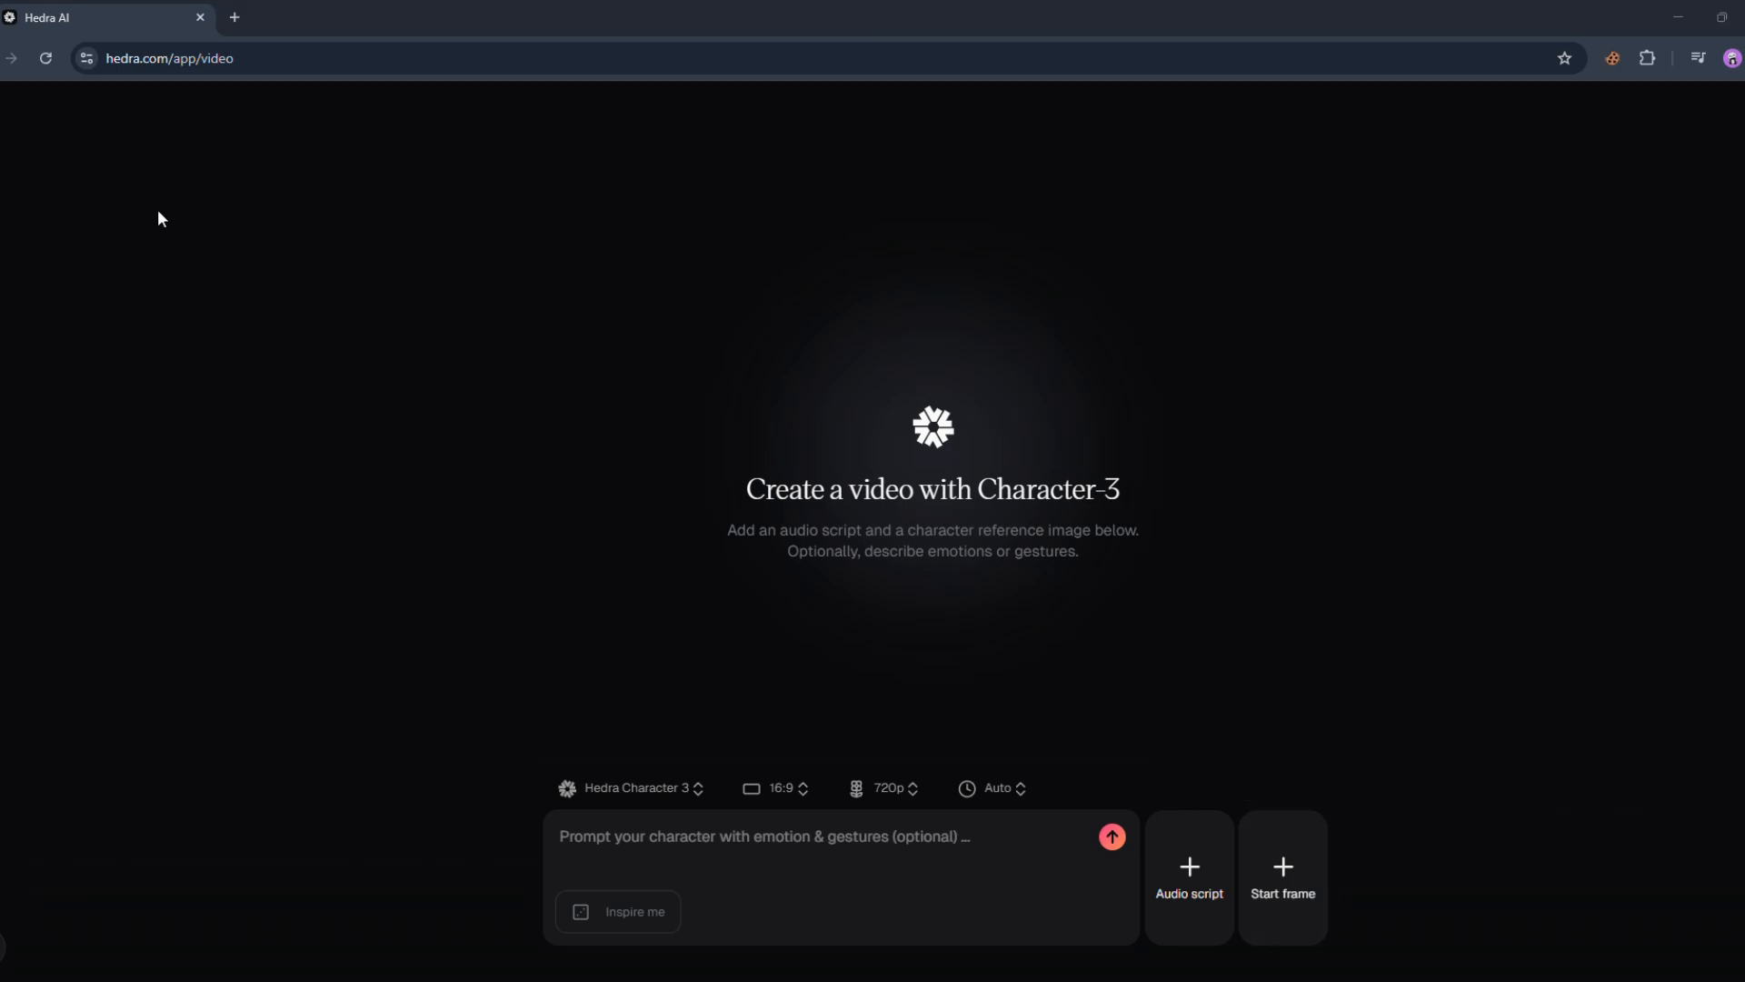
pyautogui.doubleClick(101, 119)
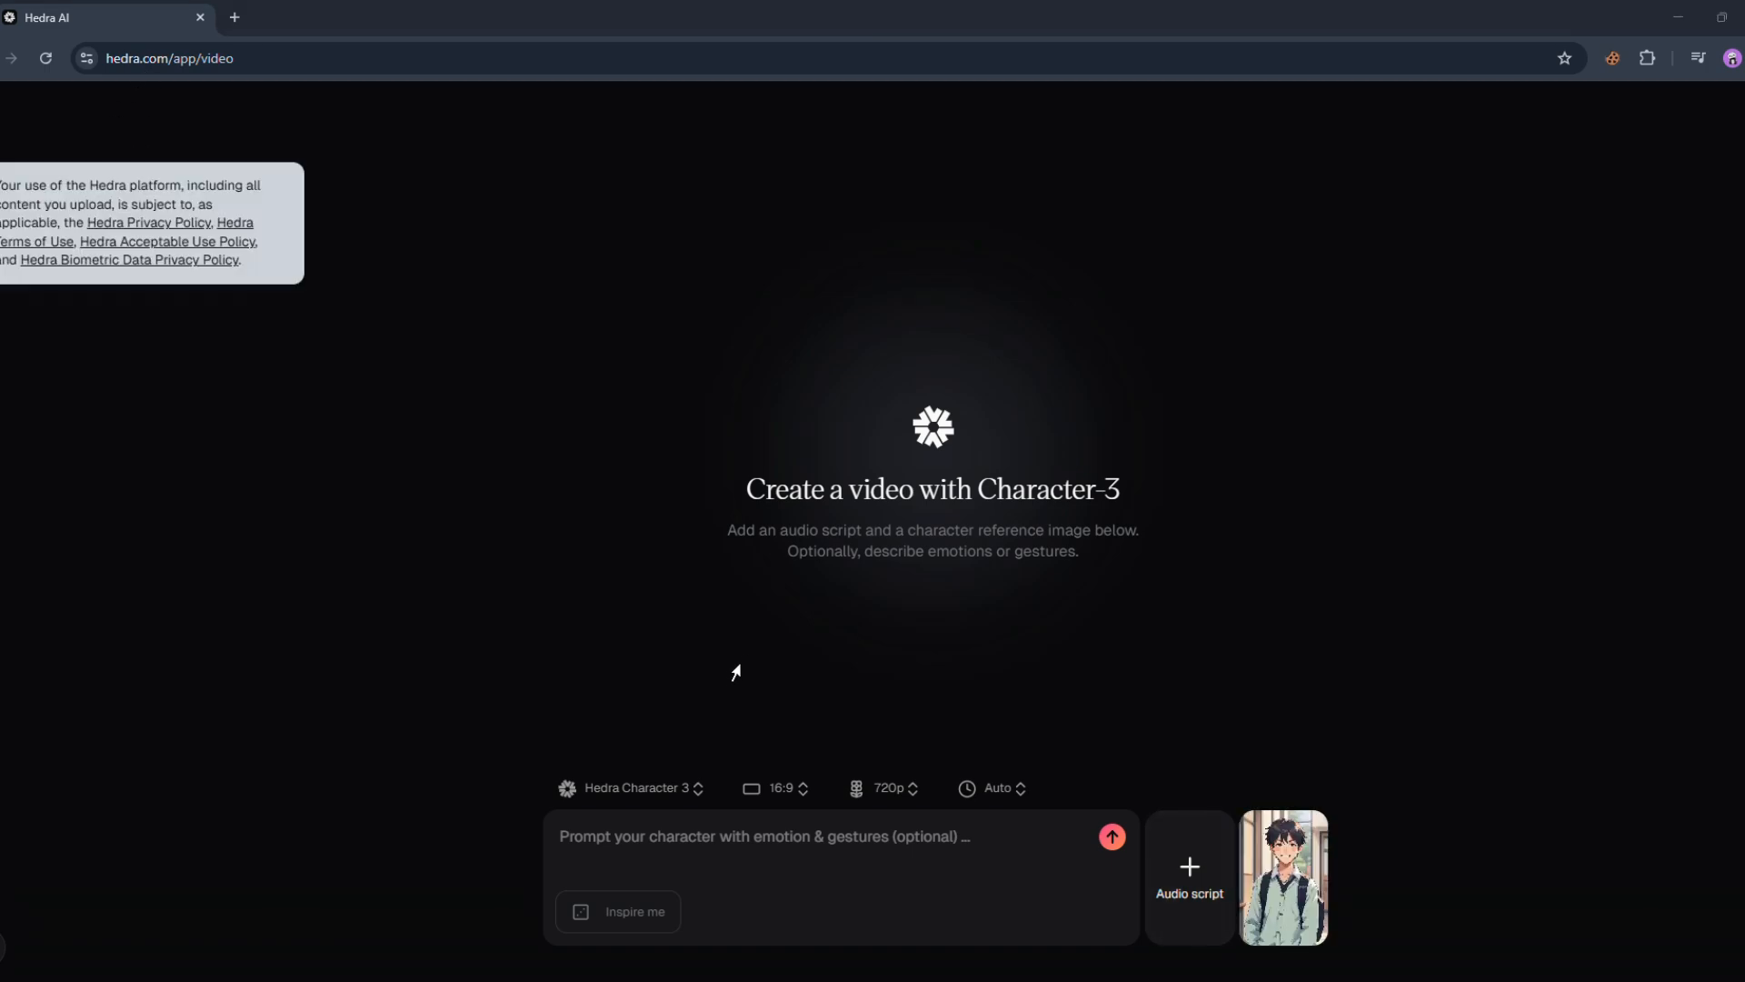
# Keep Hedra Character 3 as the video model and select the 16:9 aspect ratio
pyautogui.click(670, 791)
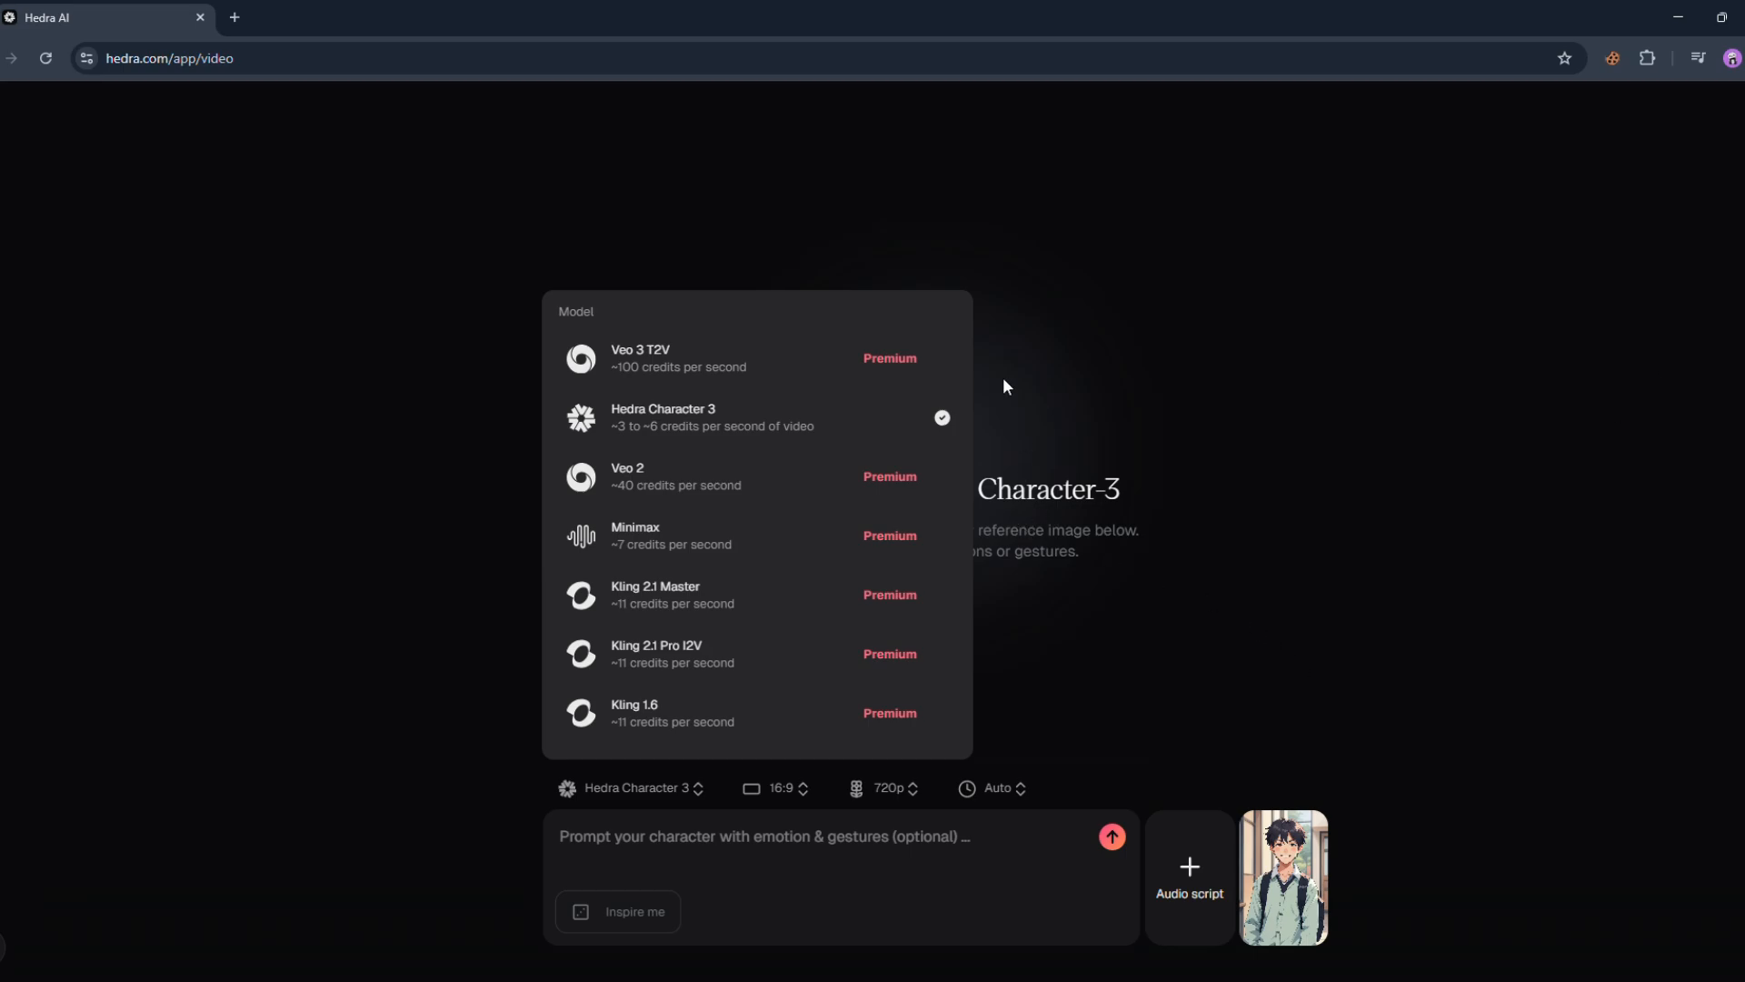
pyautogui.click(1076, 540)
pyautogui.click(782, 788)
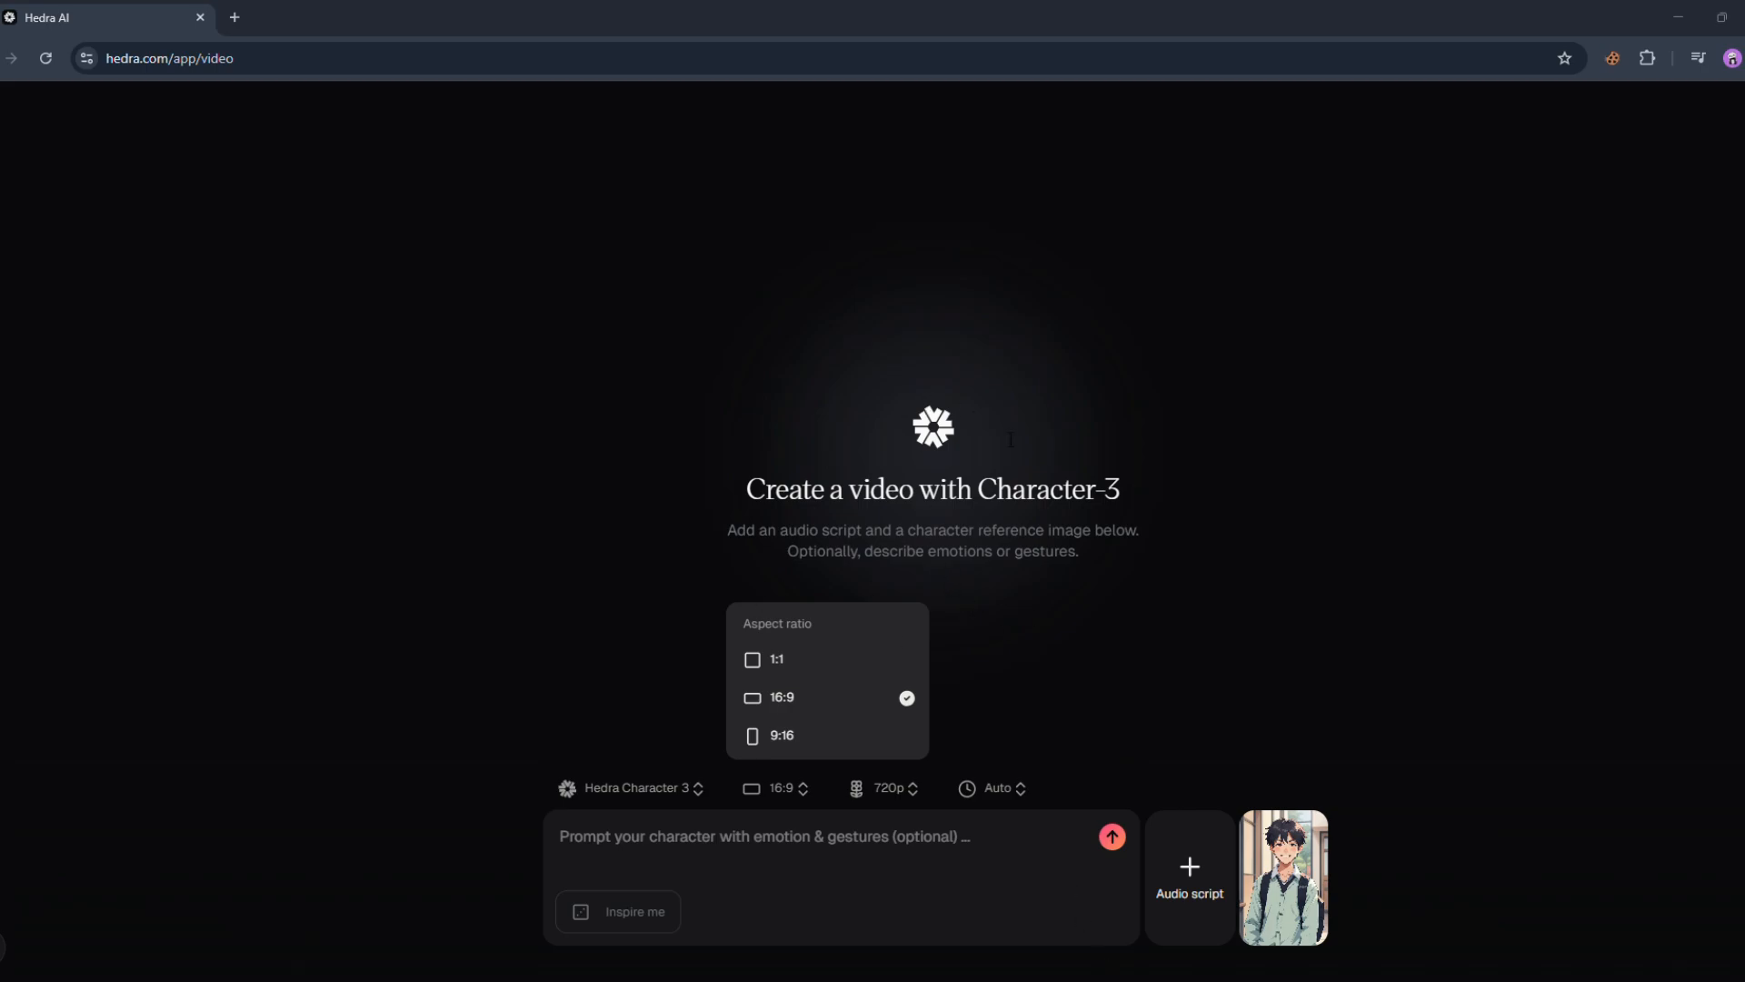
pyautogui.click(672, 688)
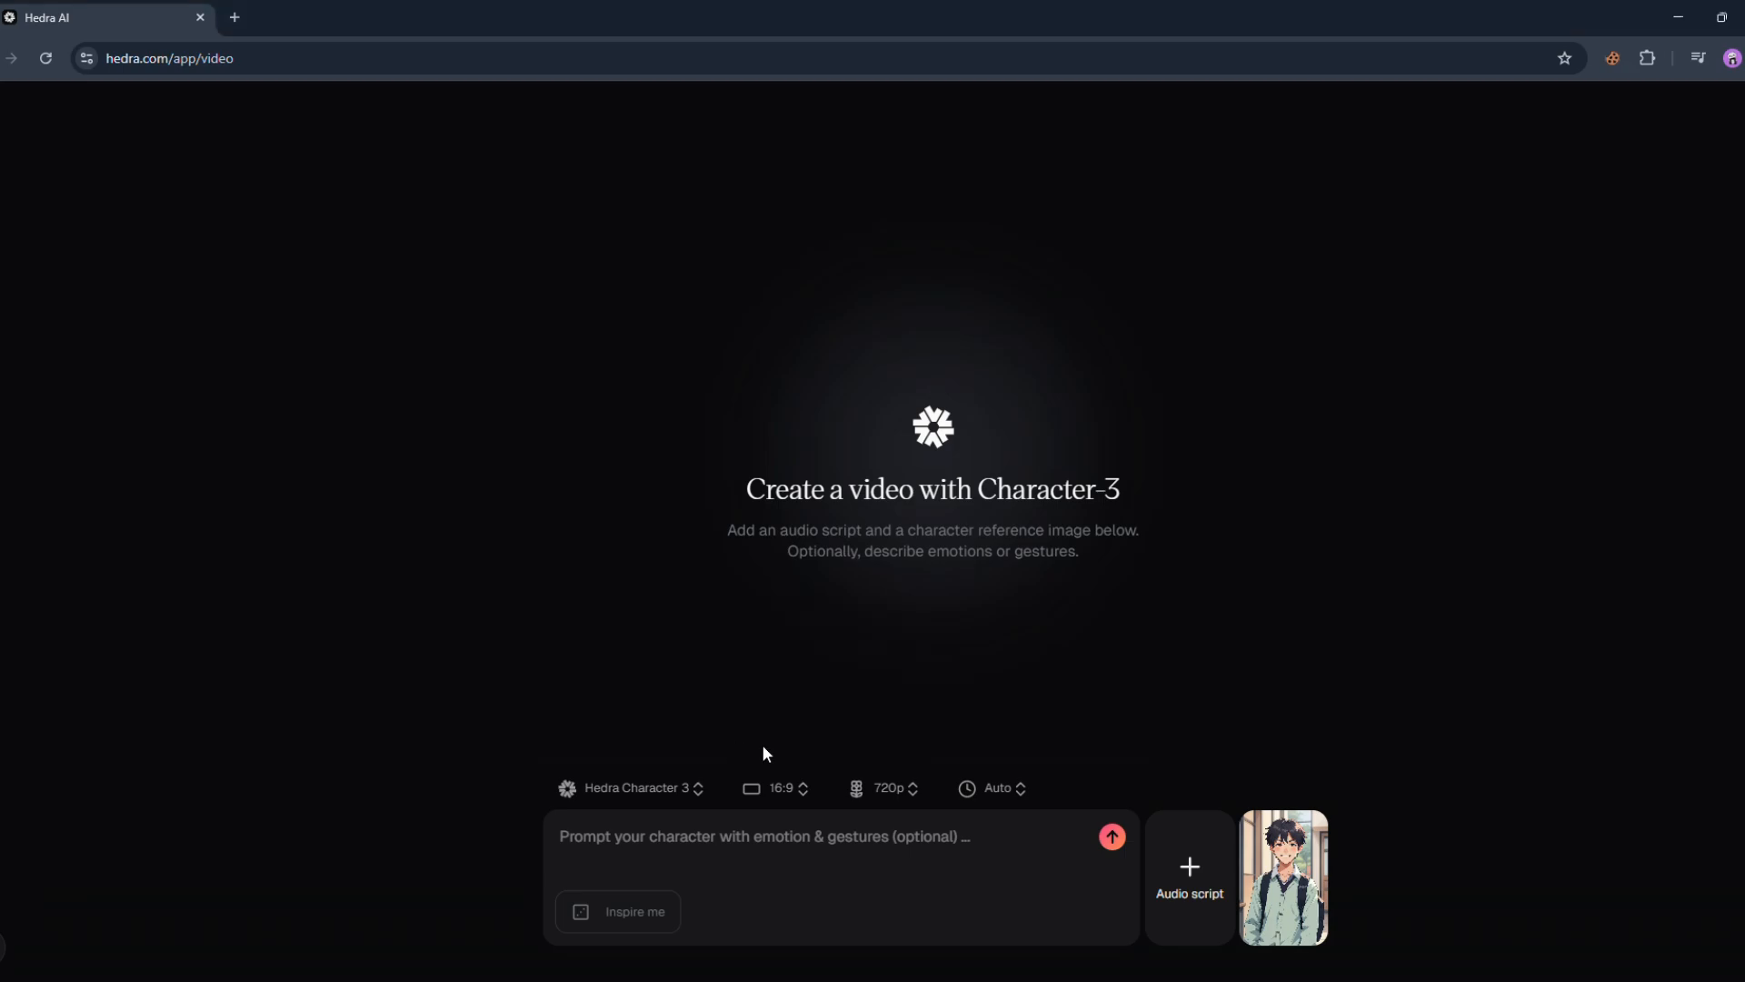
pyautogui.click(789, 787)
pyautogui.click(818, 698)
# Select 720p as the video resolution and keep the duration on Auto
pyautogui.click(903, 800)
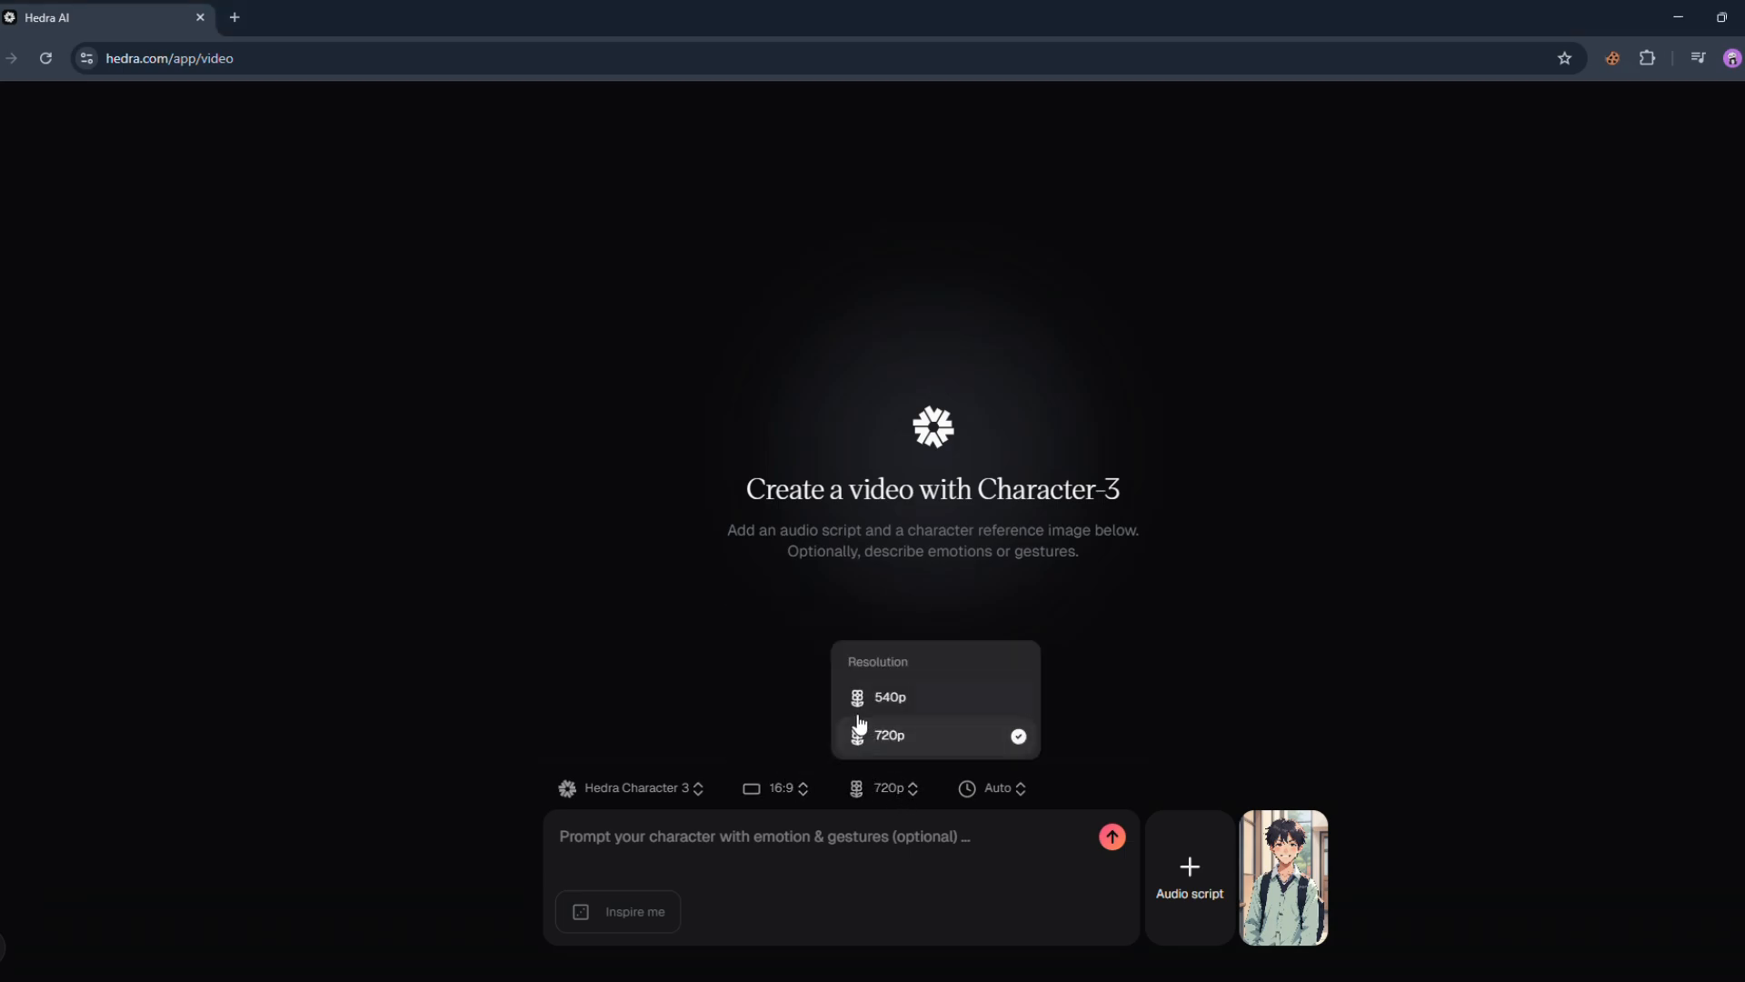
pyautogui.click(943, 747)
pyautogui.click(1007, 790)
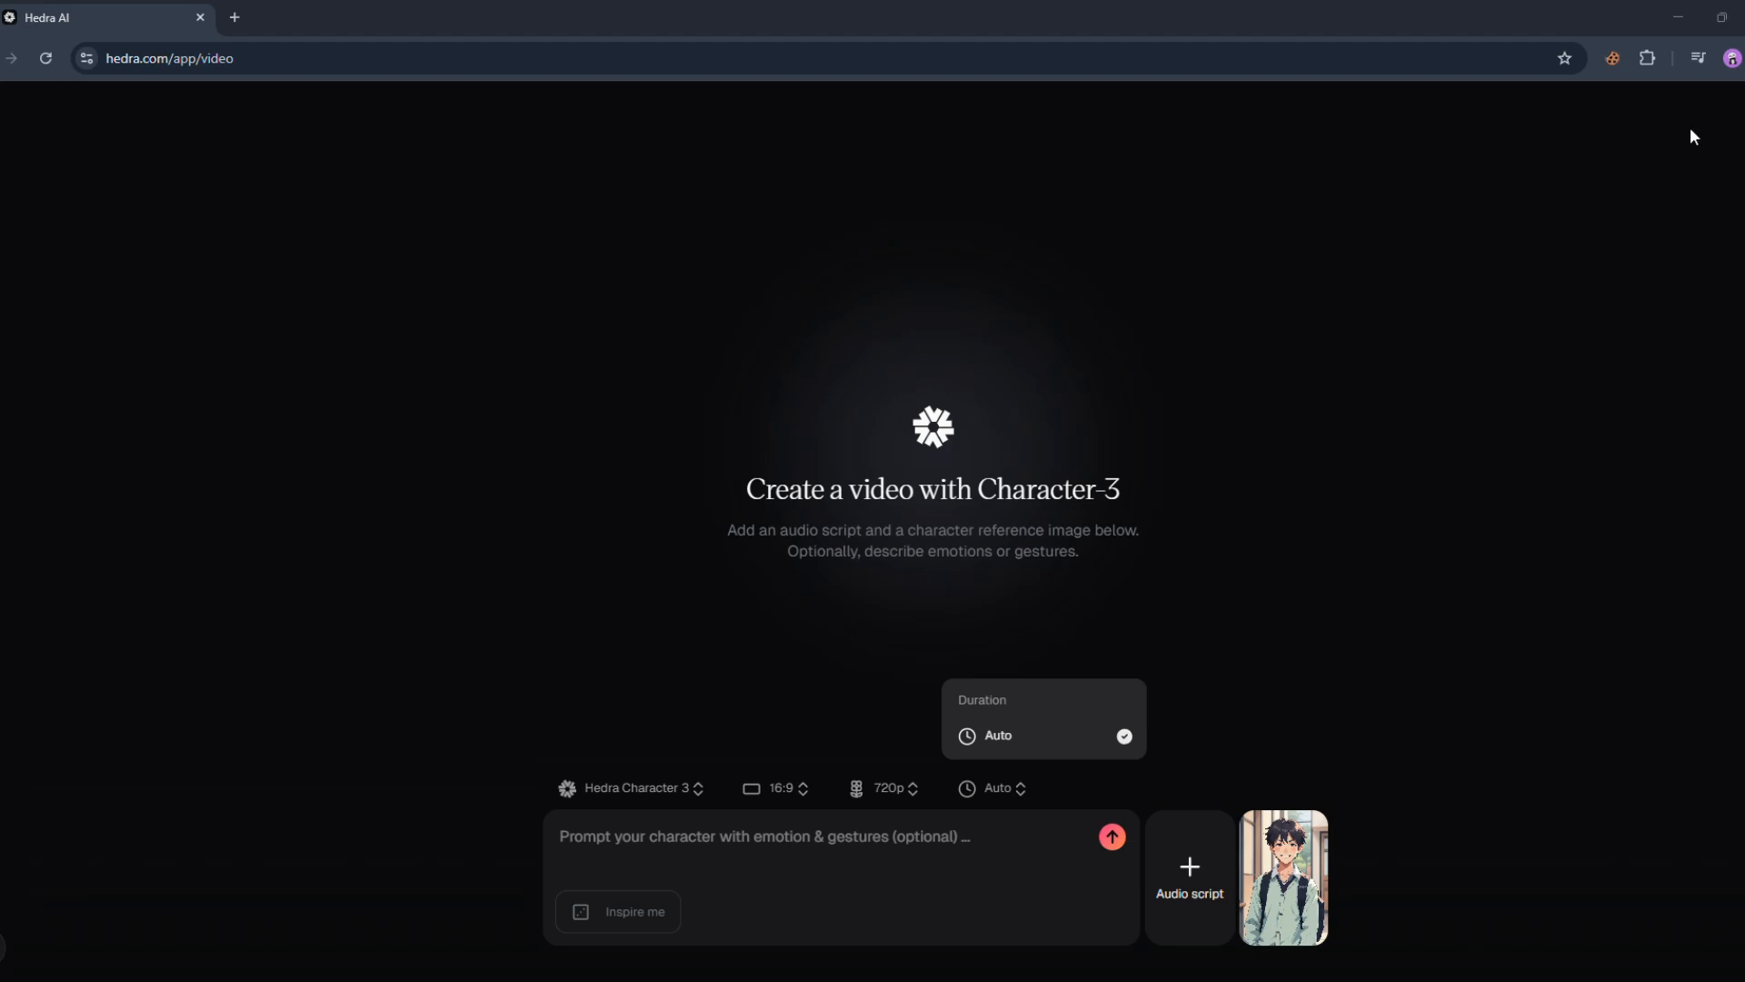
pyautogui.click(1004, 716)
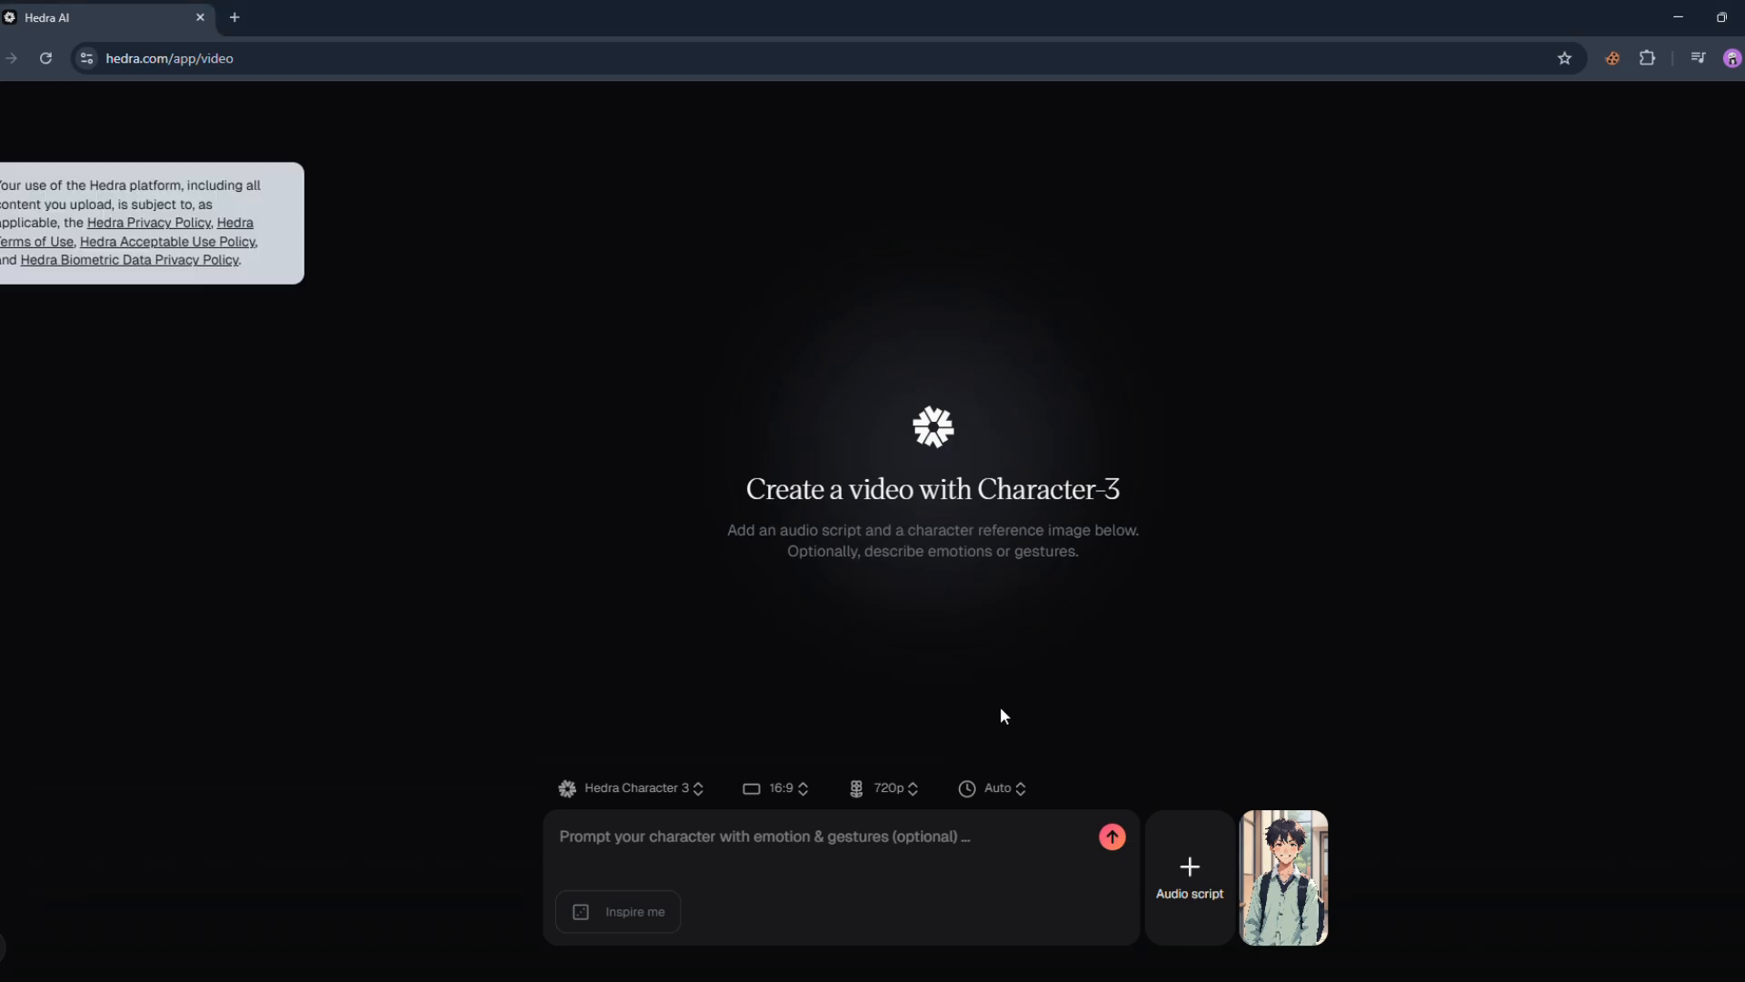
# Start a generated speech script reading "Hello everyone, welcome to our Hedra AI tutorial!"
pyautogui.click(1188, 866)
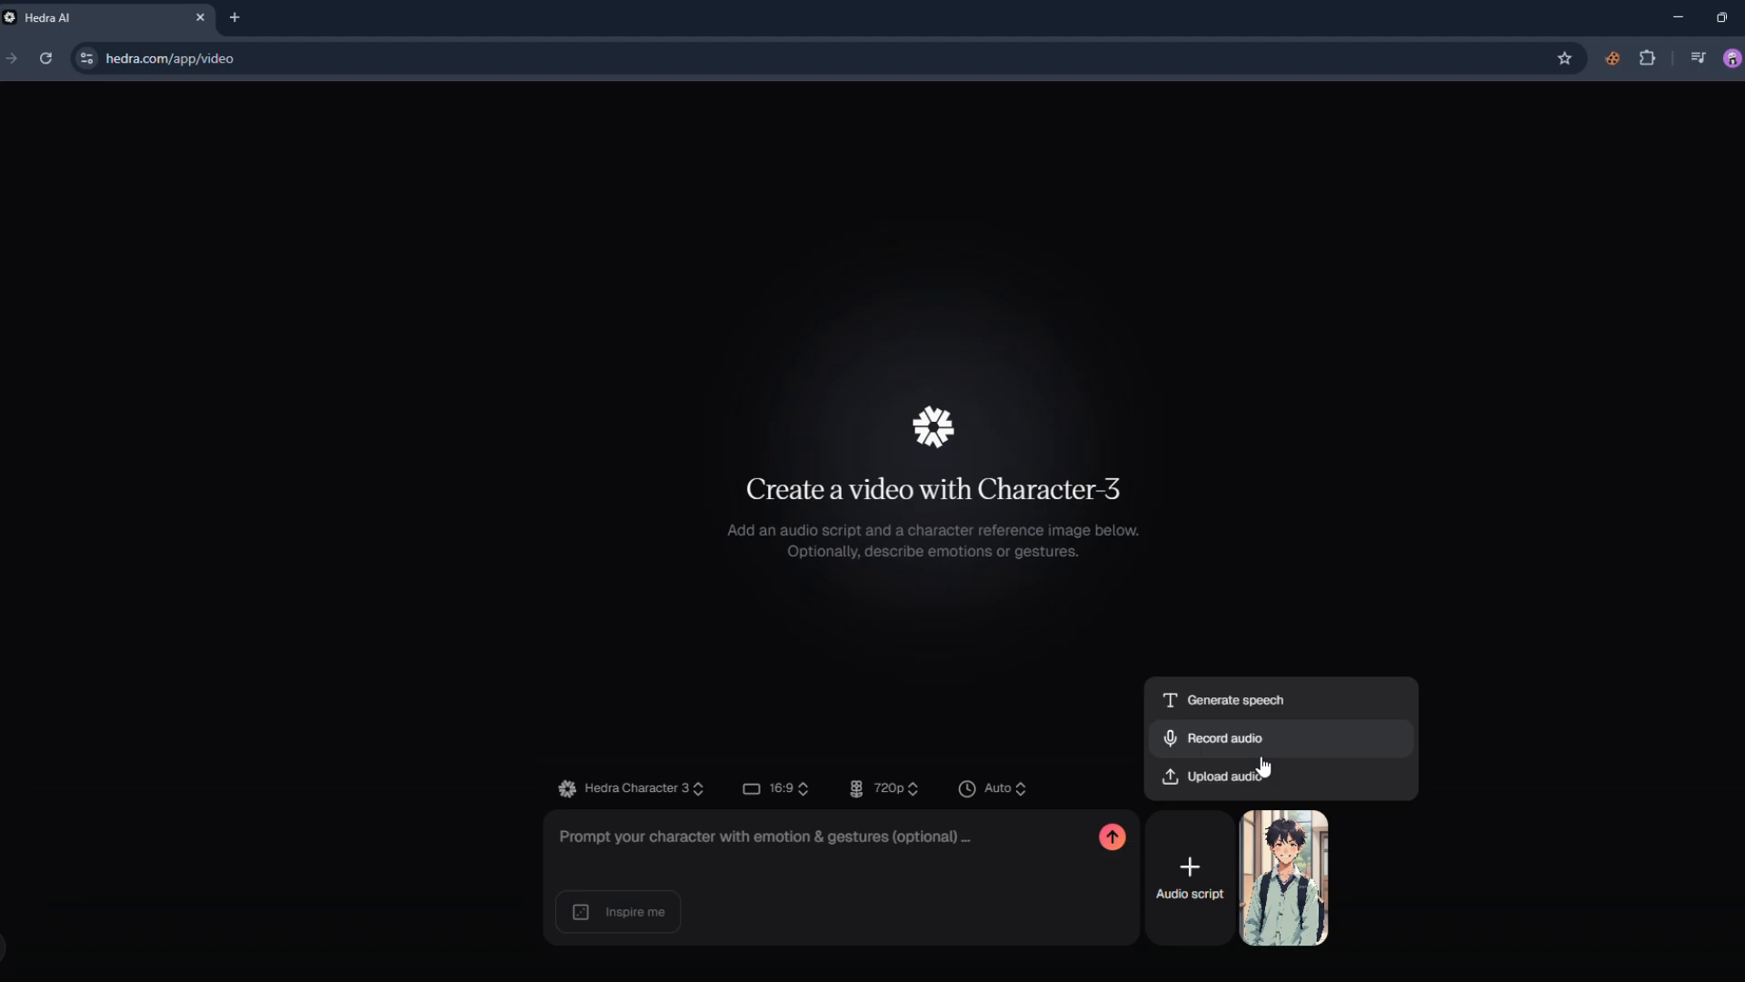
pyautogui.click(1237, 701)
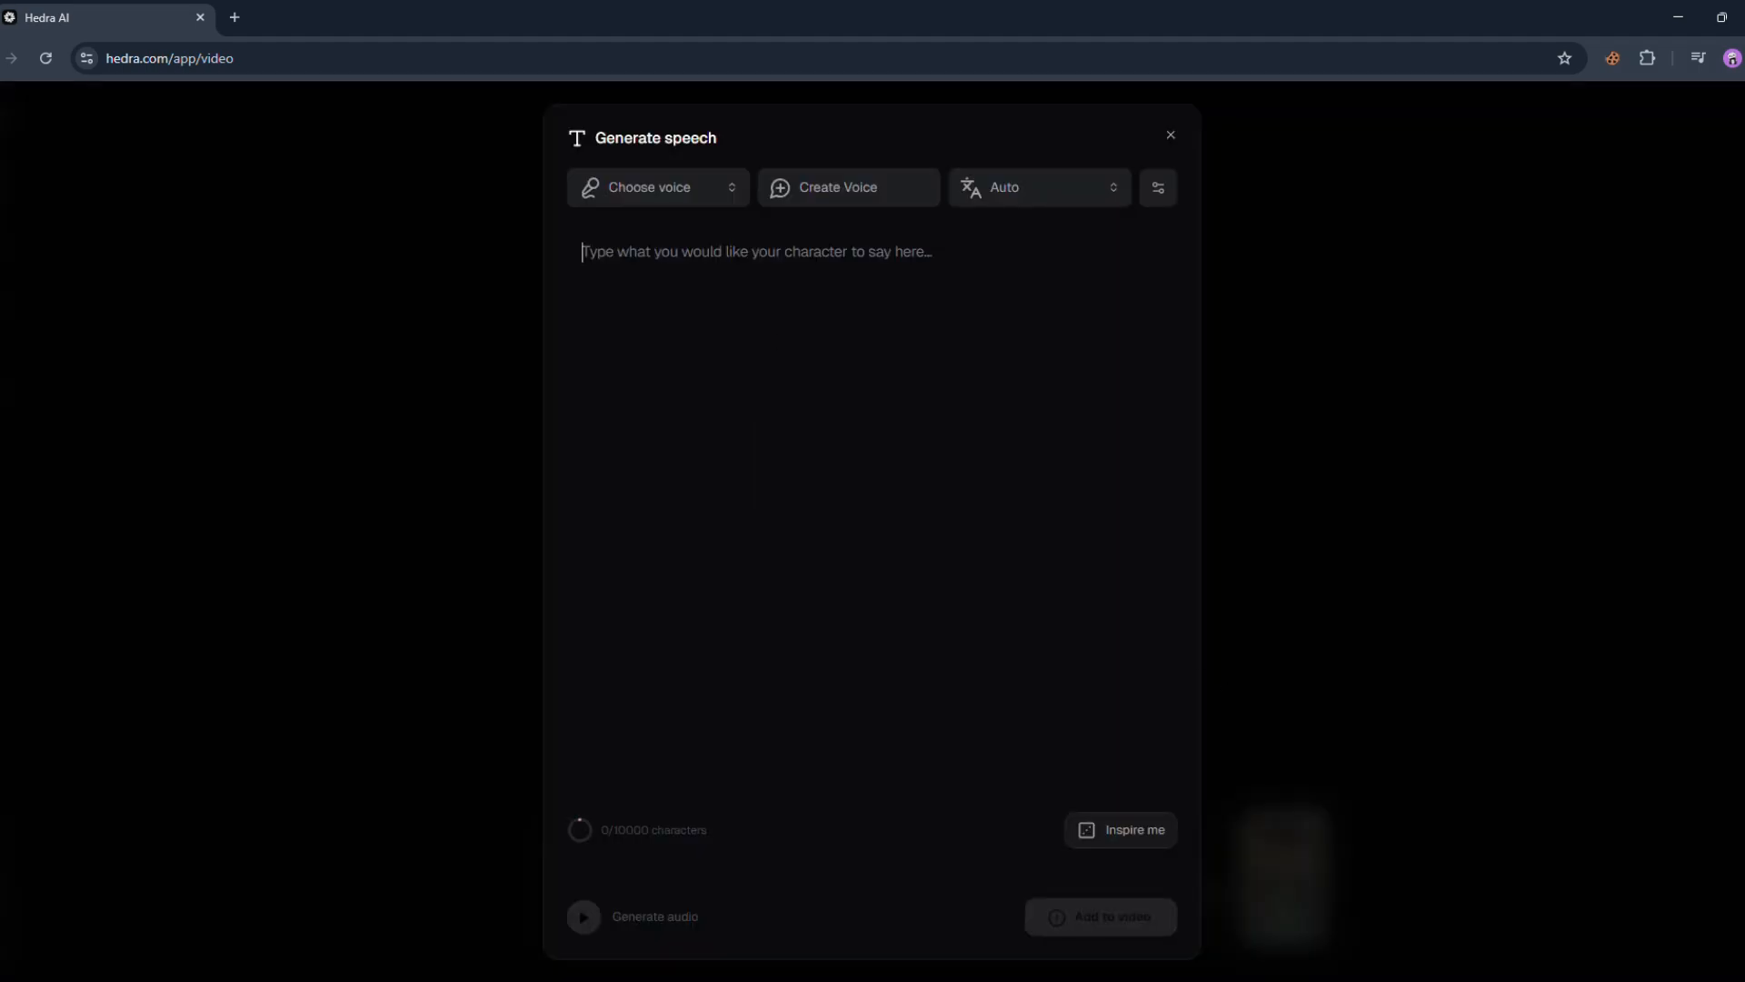
pyautogui.write('Hello everyone, welcome to our Hedra AI tutorial!')
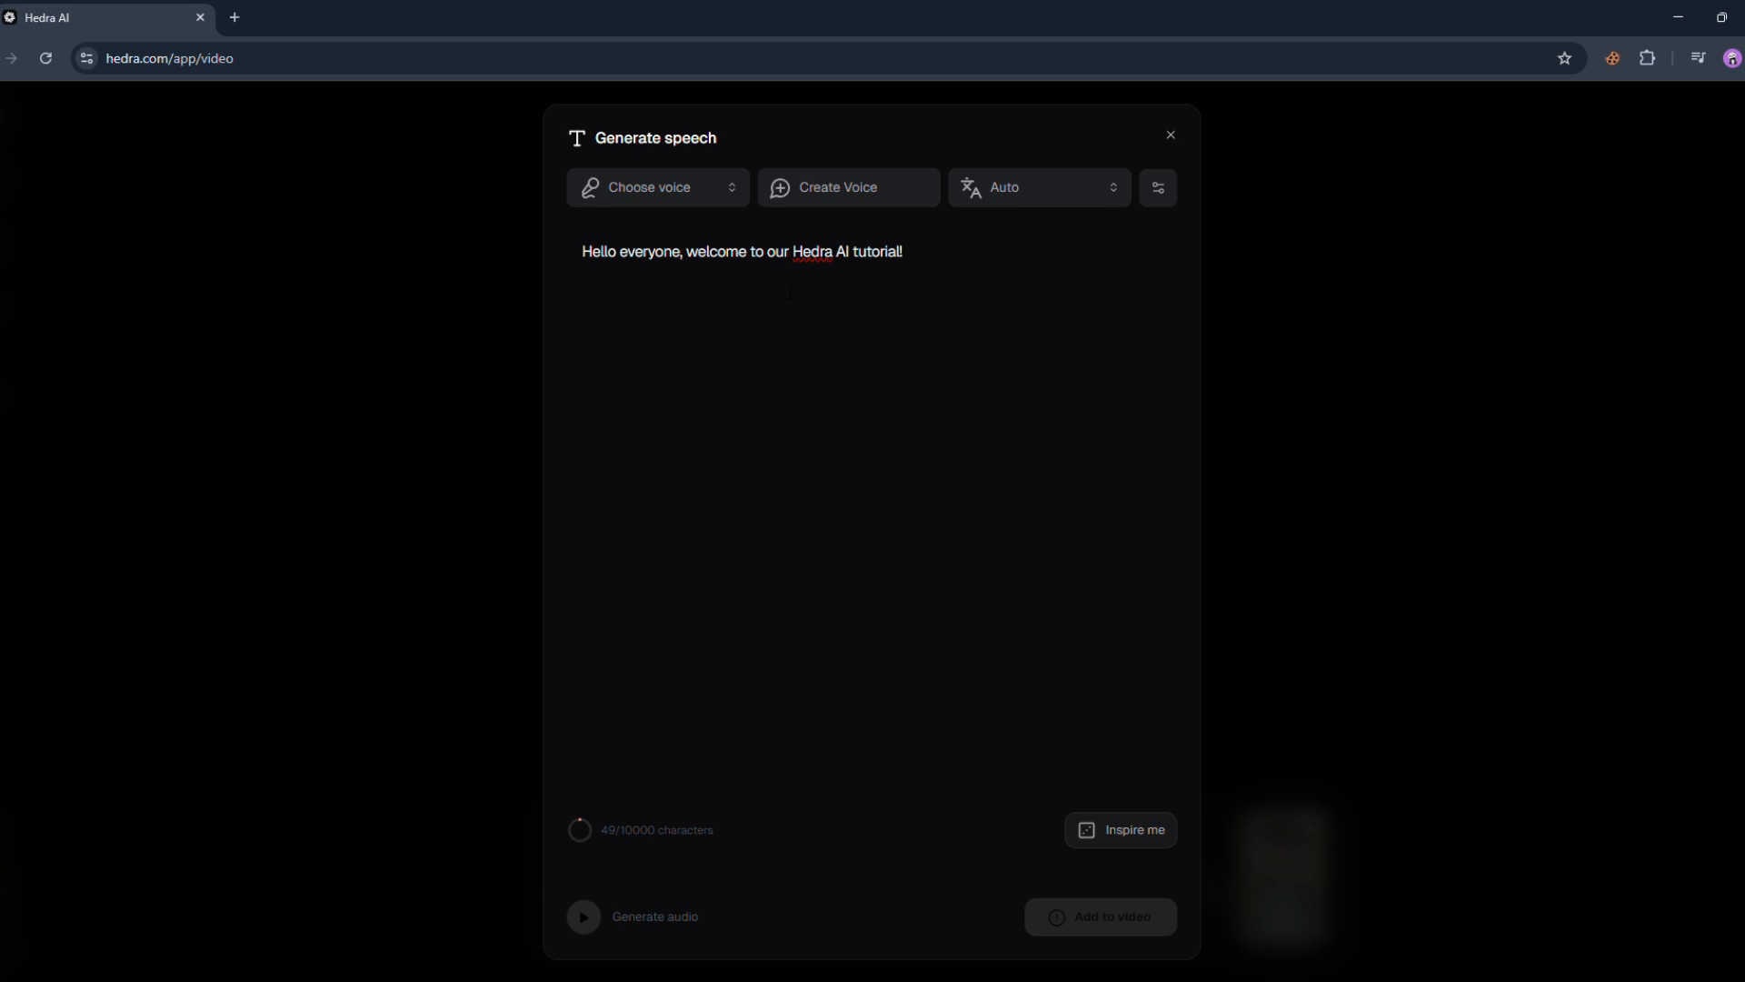
# Choose the Thomas voice from the full voice library, generate the audio preview and add the speech to the video
pyautogui.click(644, 198)
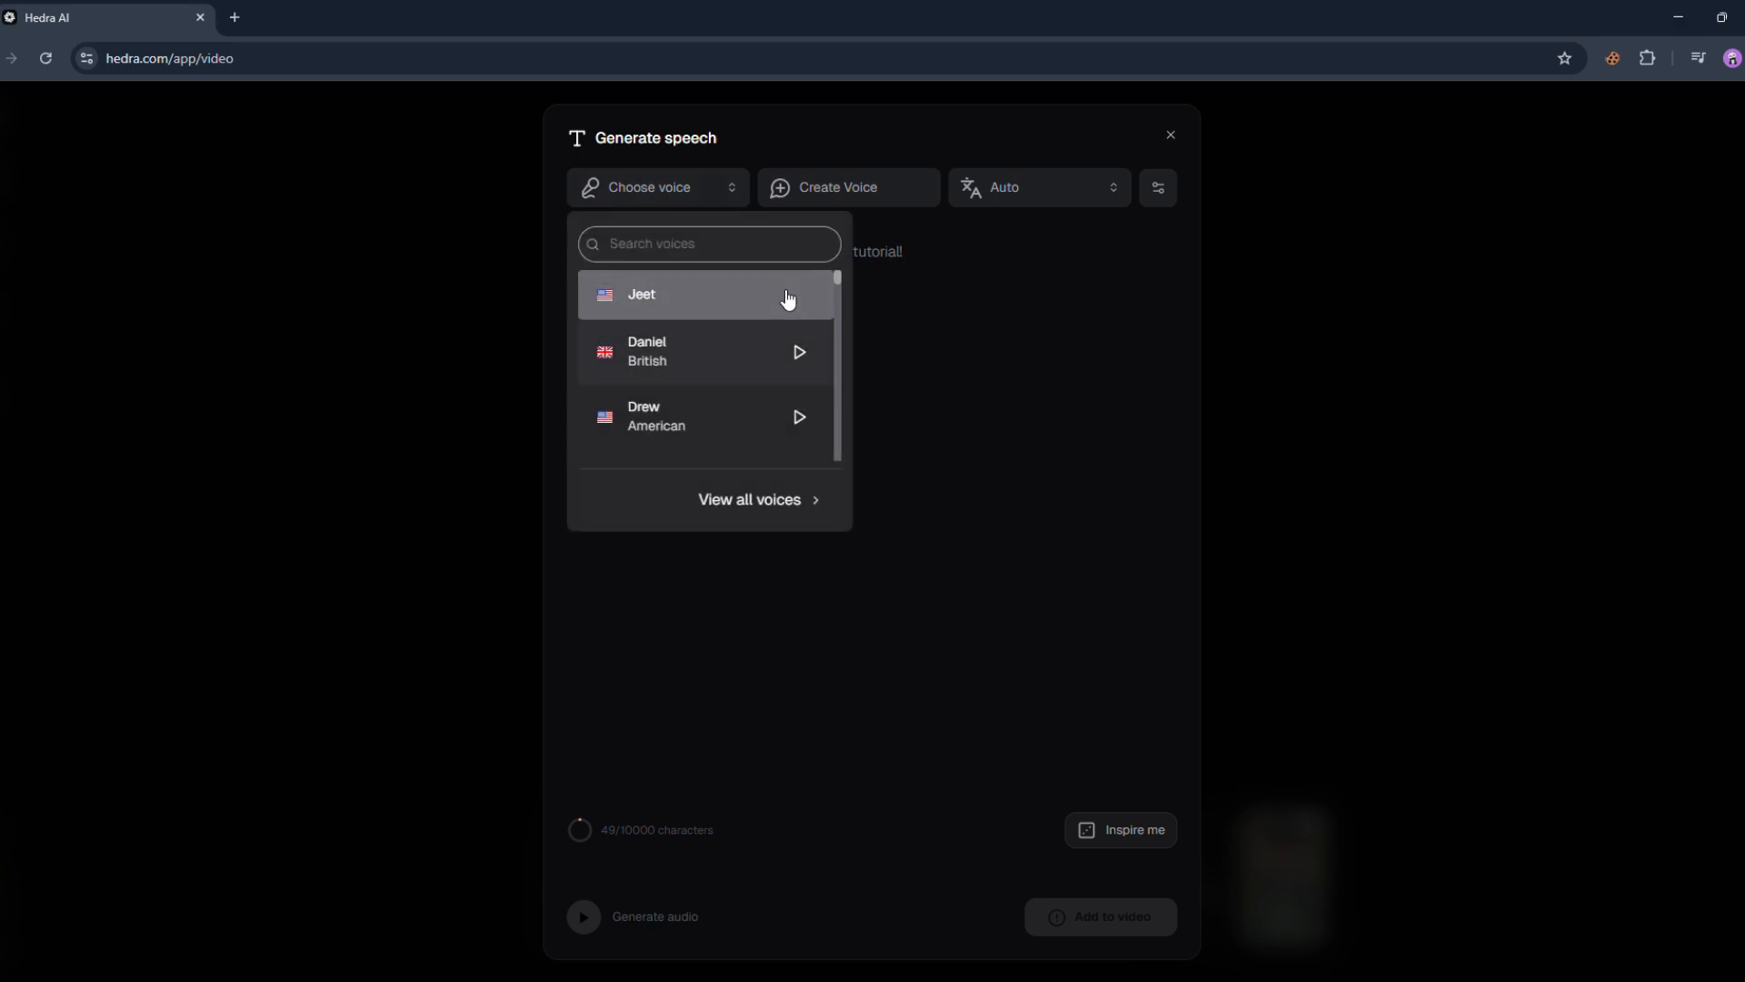
pyautogui.click(759, 499)
pyautogui.click(1072, 576)
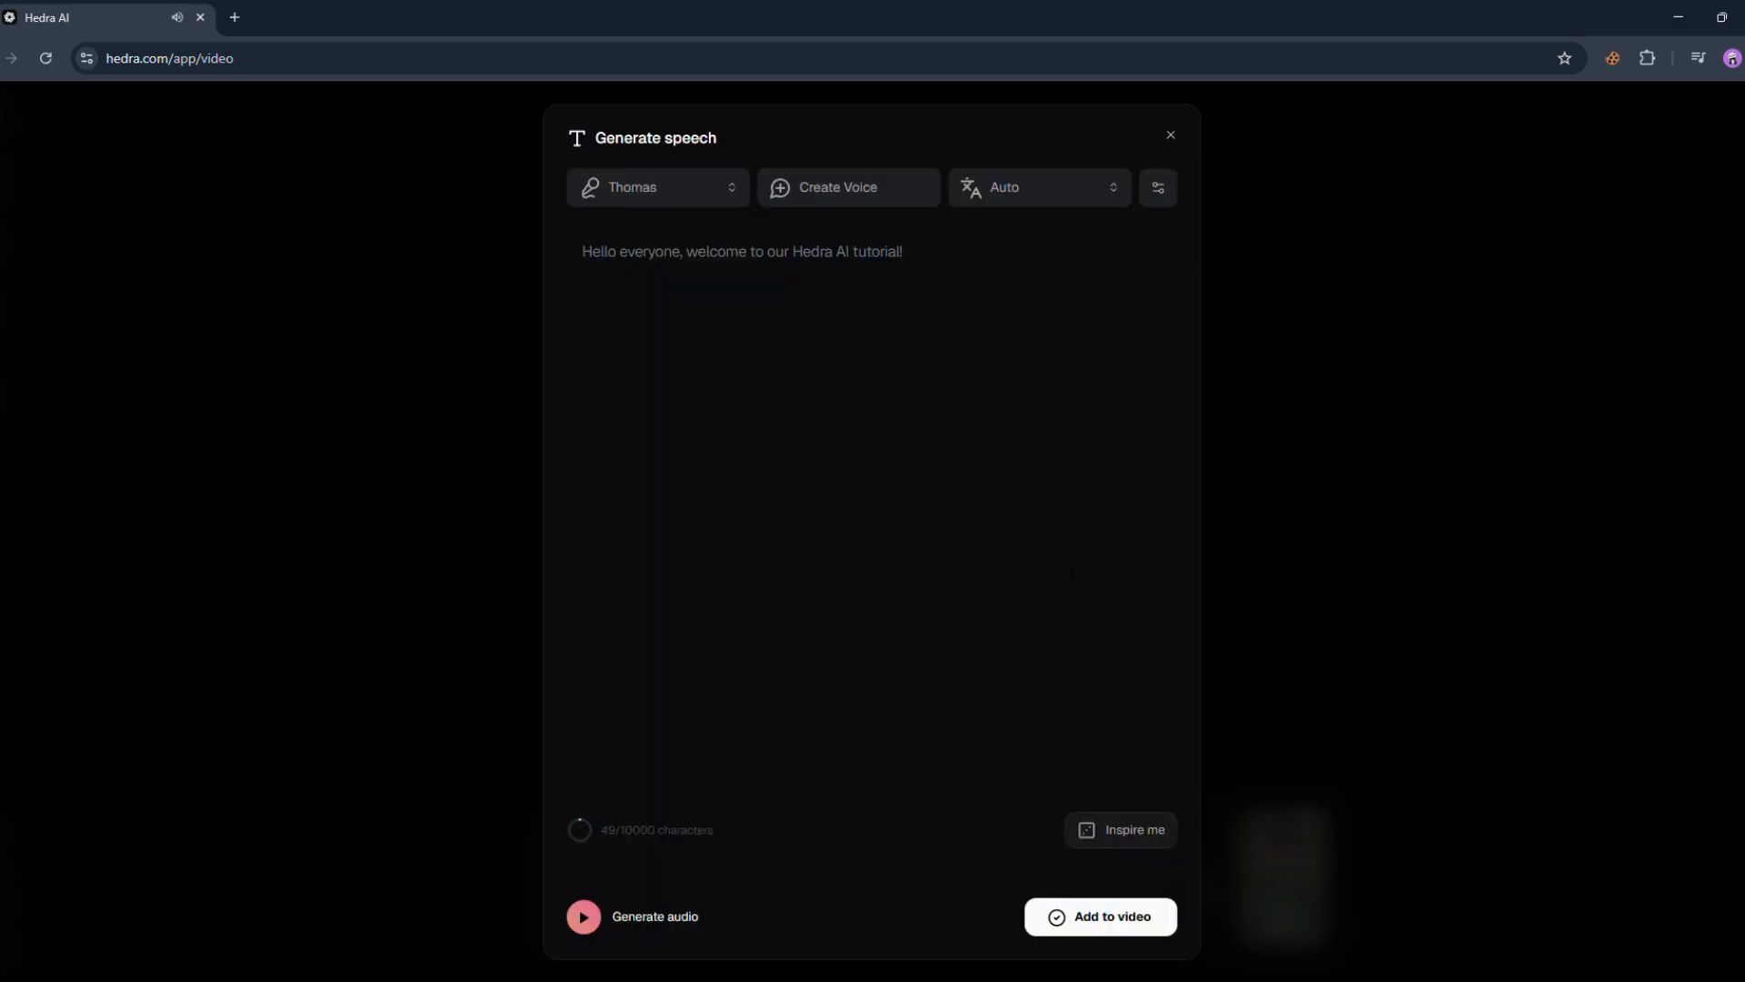
pyautogui.click(585, 918)
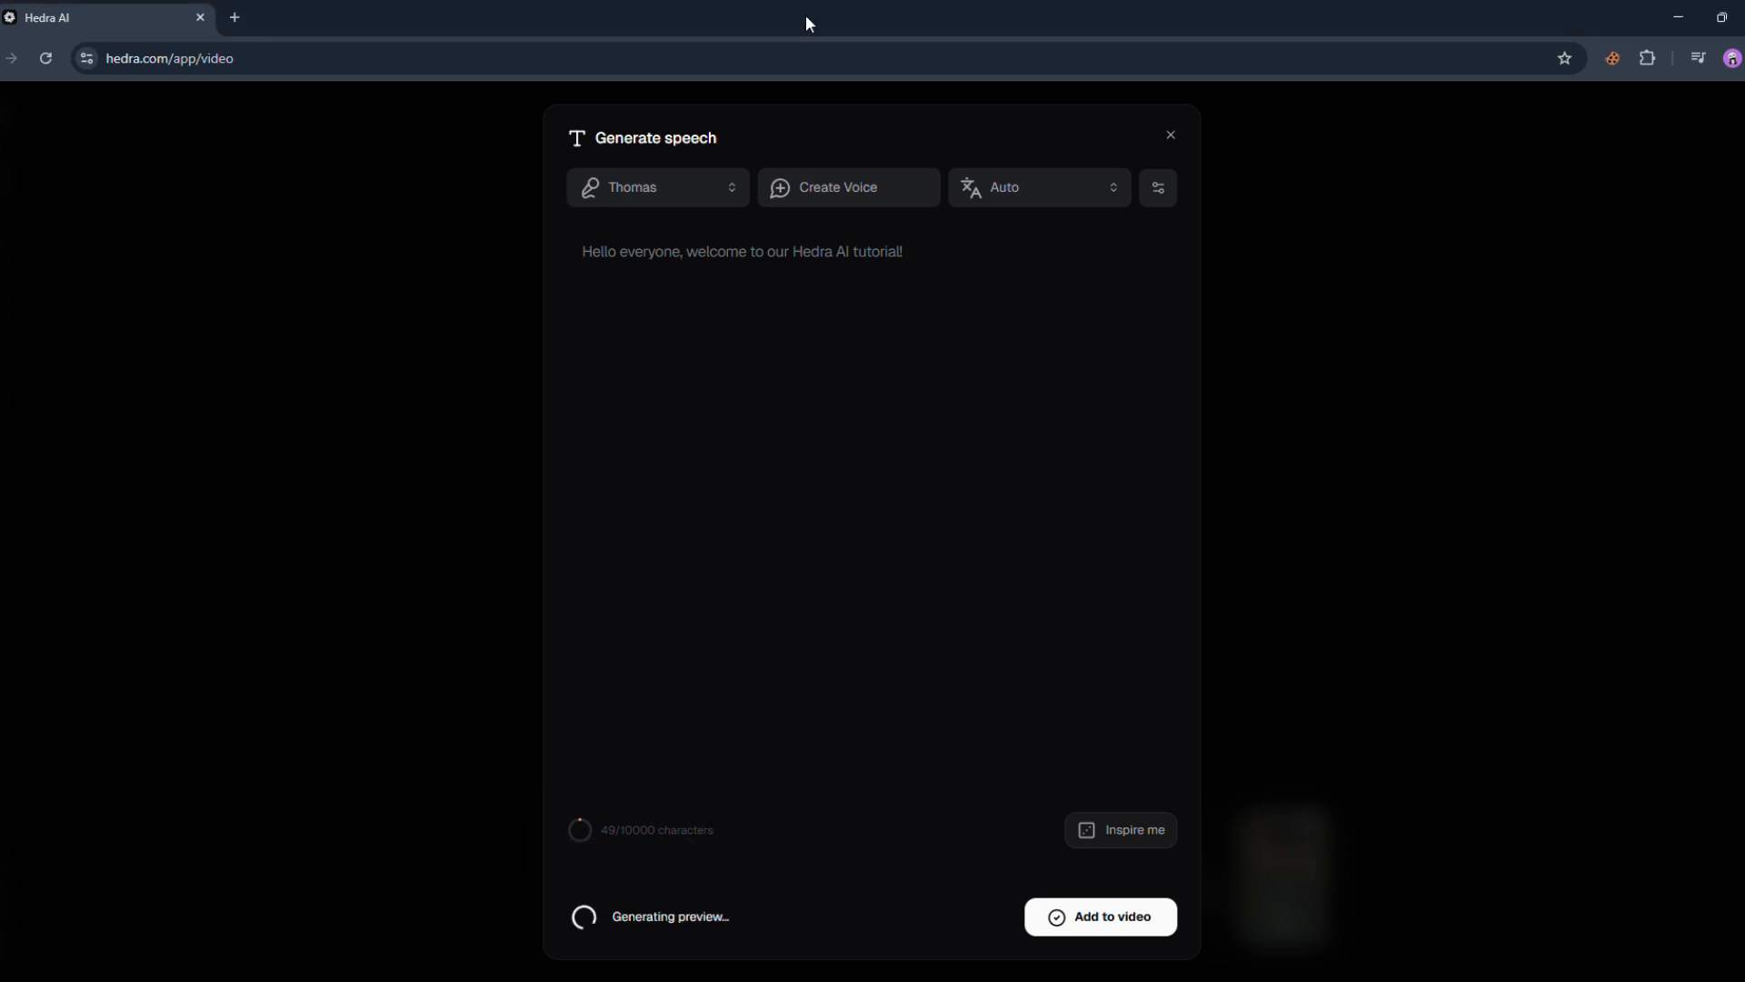
pyautogui.click(1101, 916)
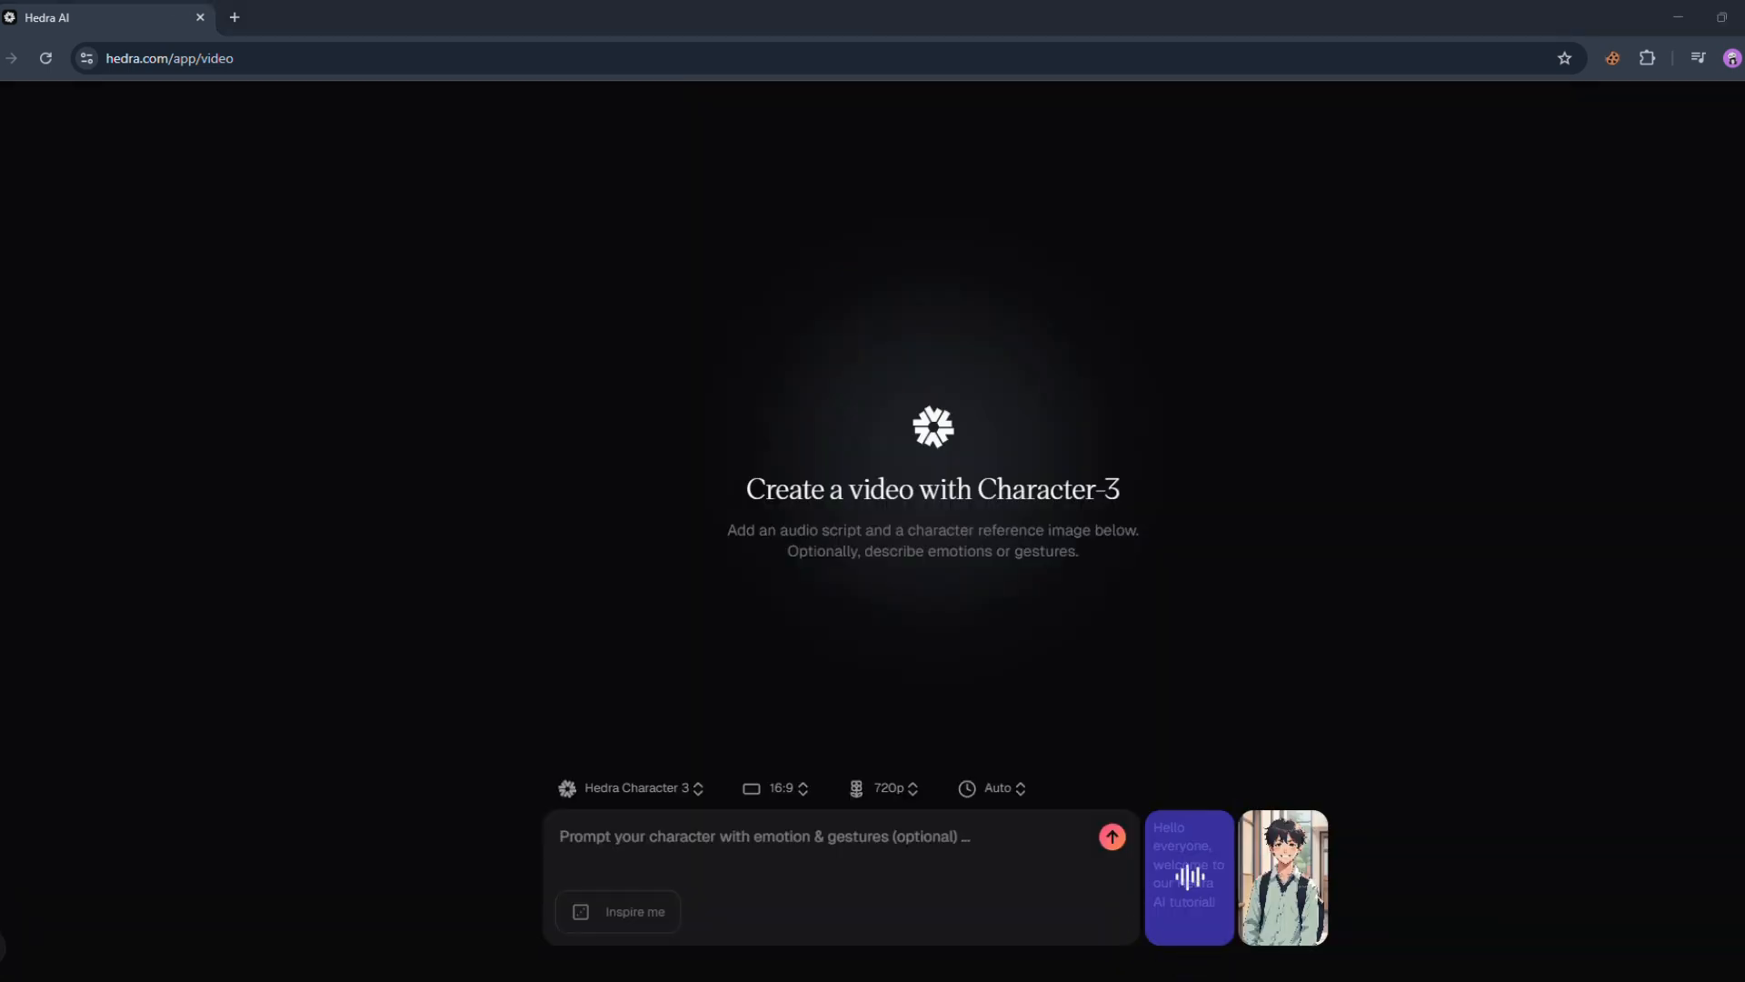
# Enter the character prompt "A boy is saying something" and generate the video
pyautogui.click(665, 867)
pyautogui.write('A boy is saying something')
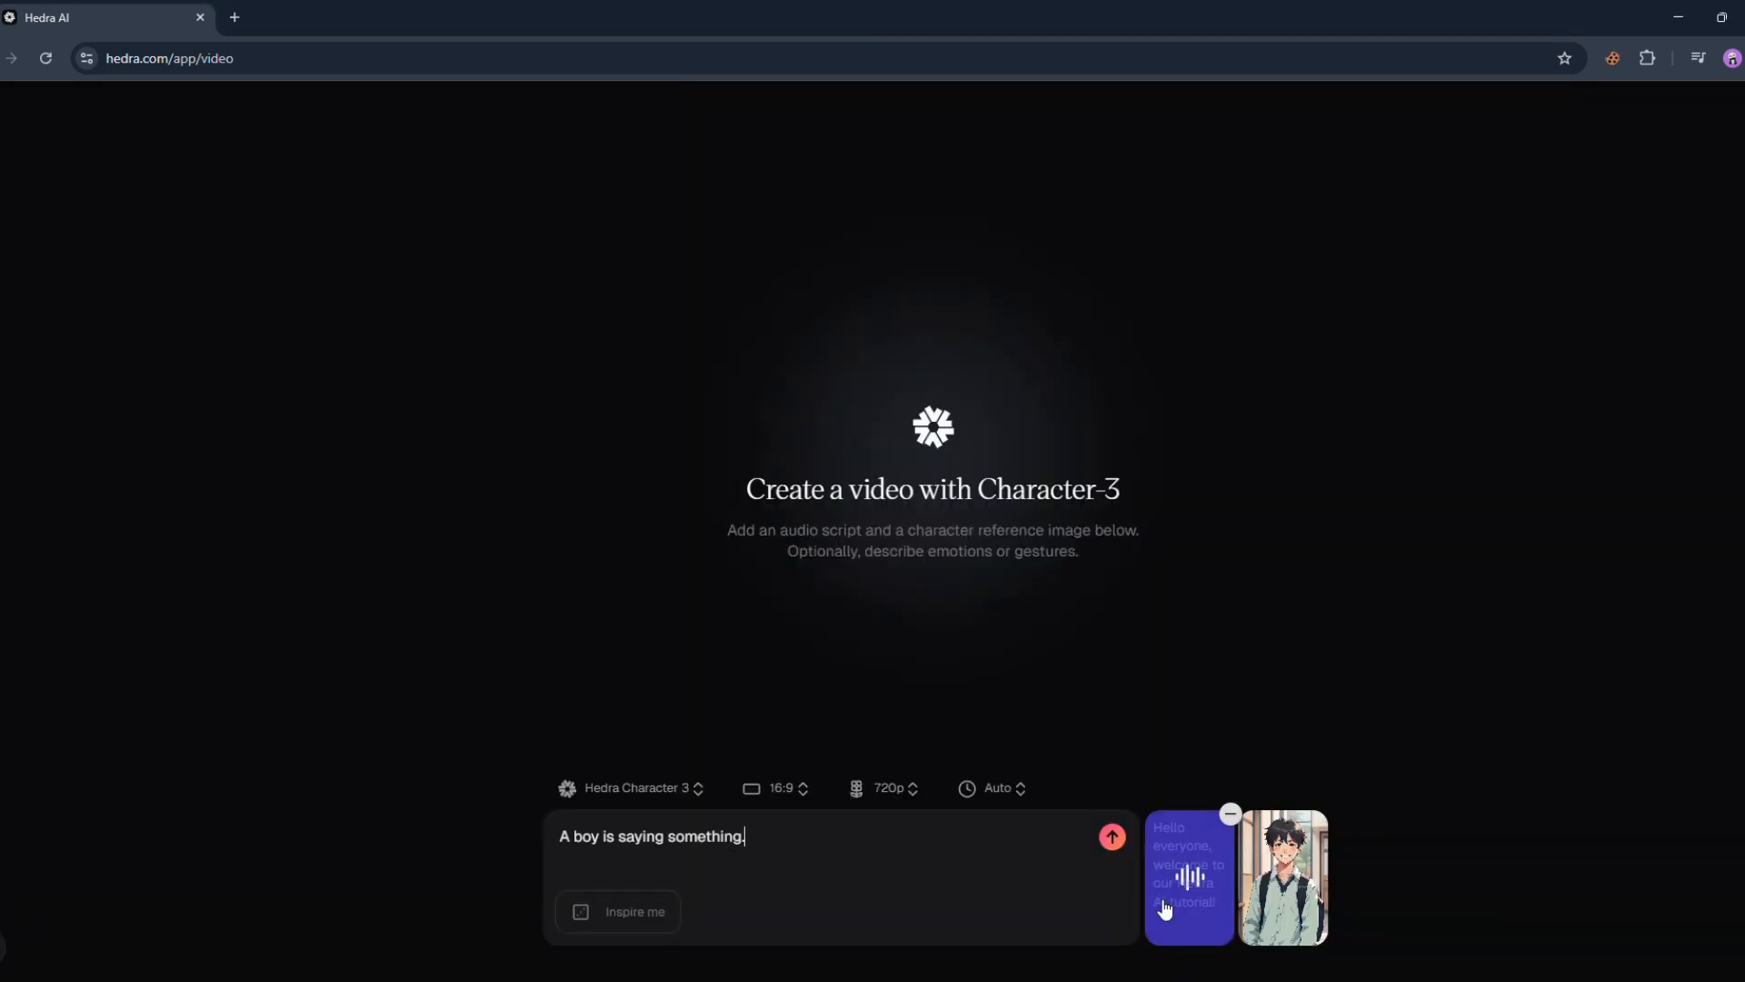
pyautogui.click(1112, 836)
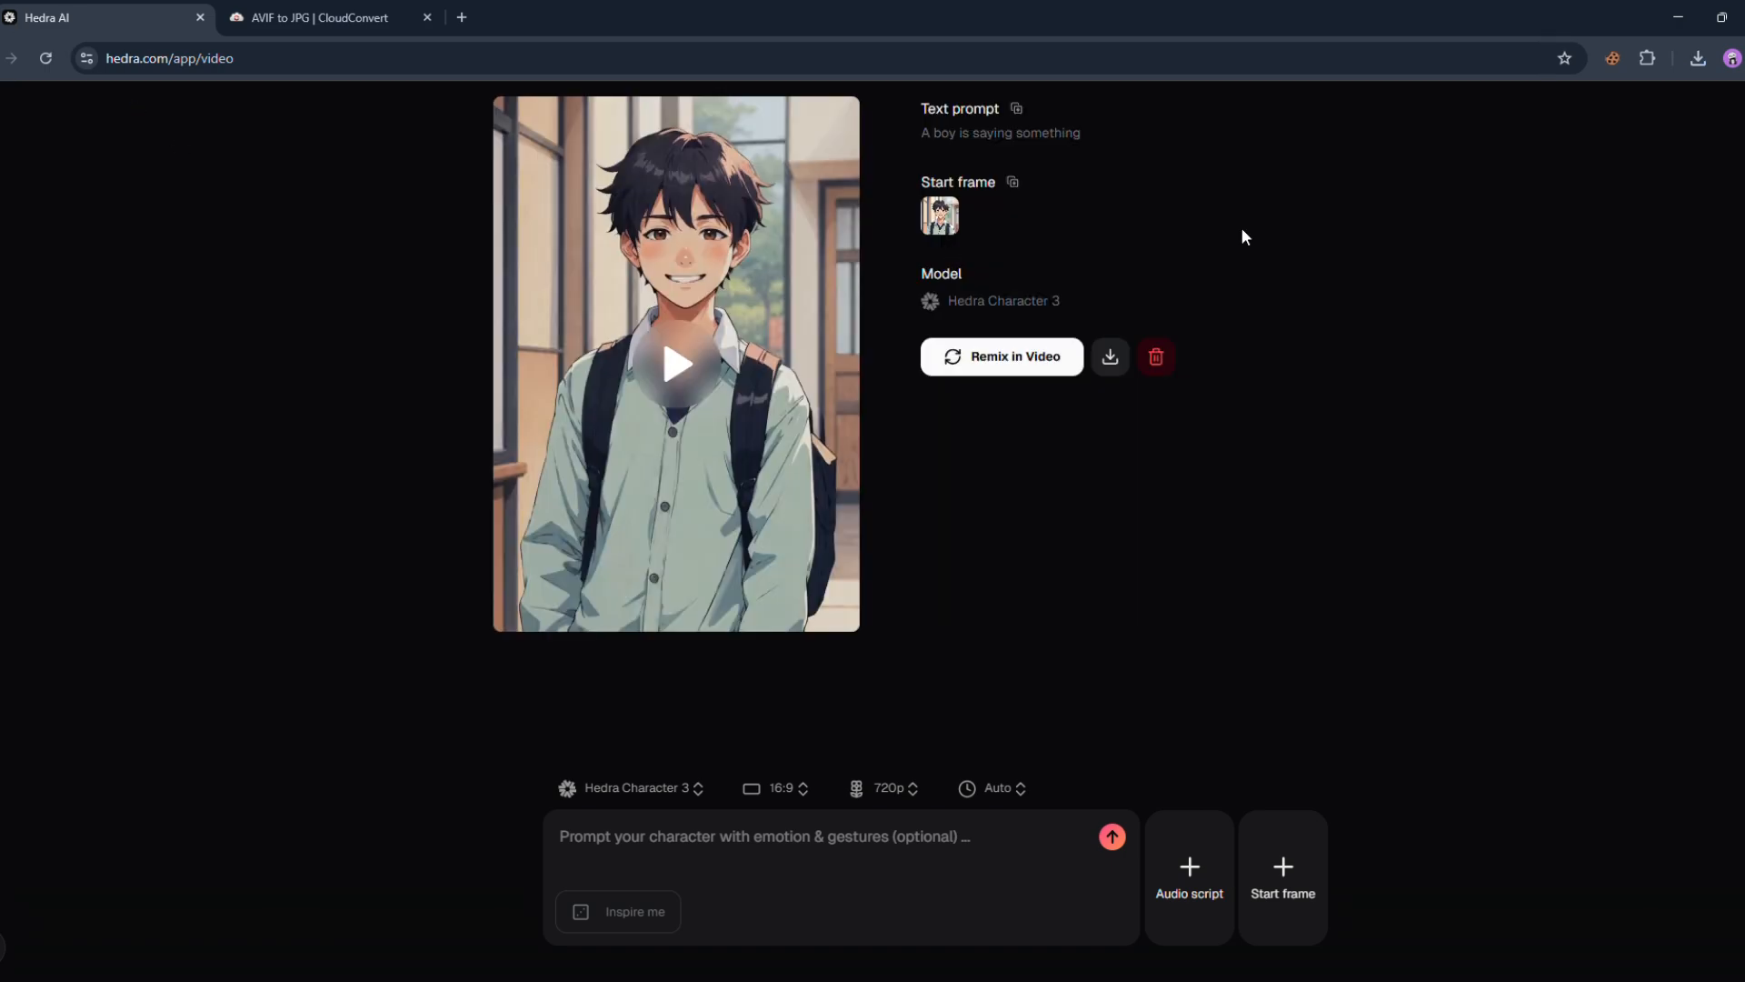
# Play back the generated video of the boy and close the AVIF to JPG CloudConvert page
pyautogui.click(674, 343)
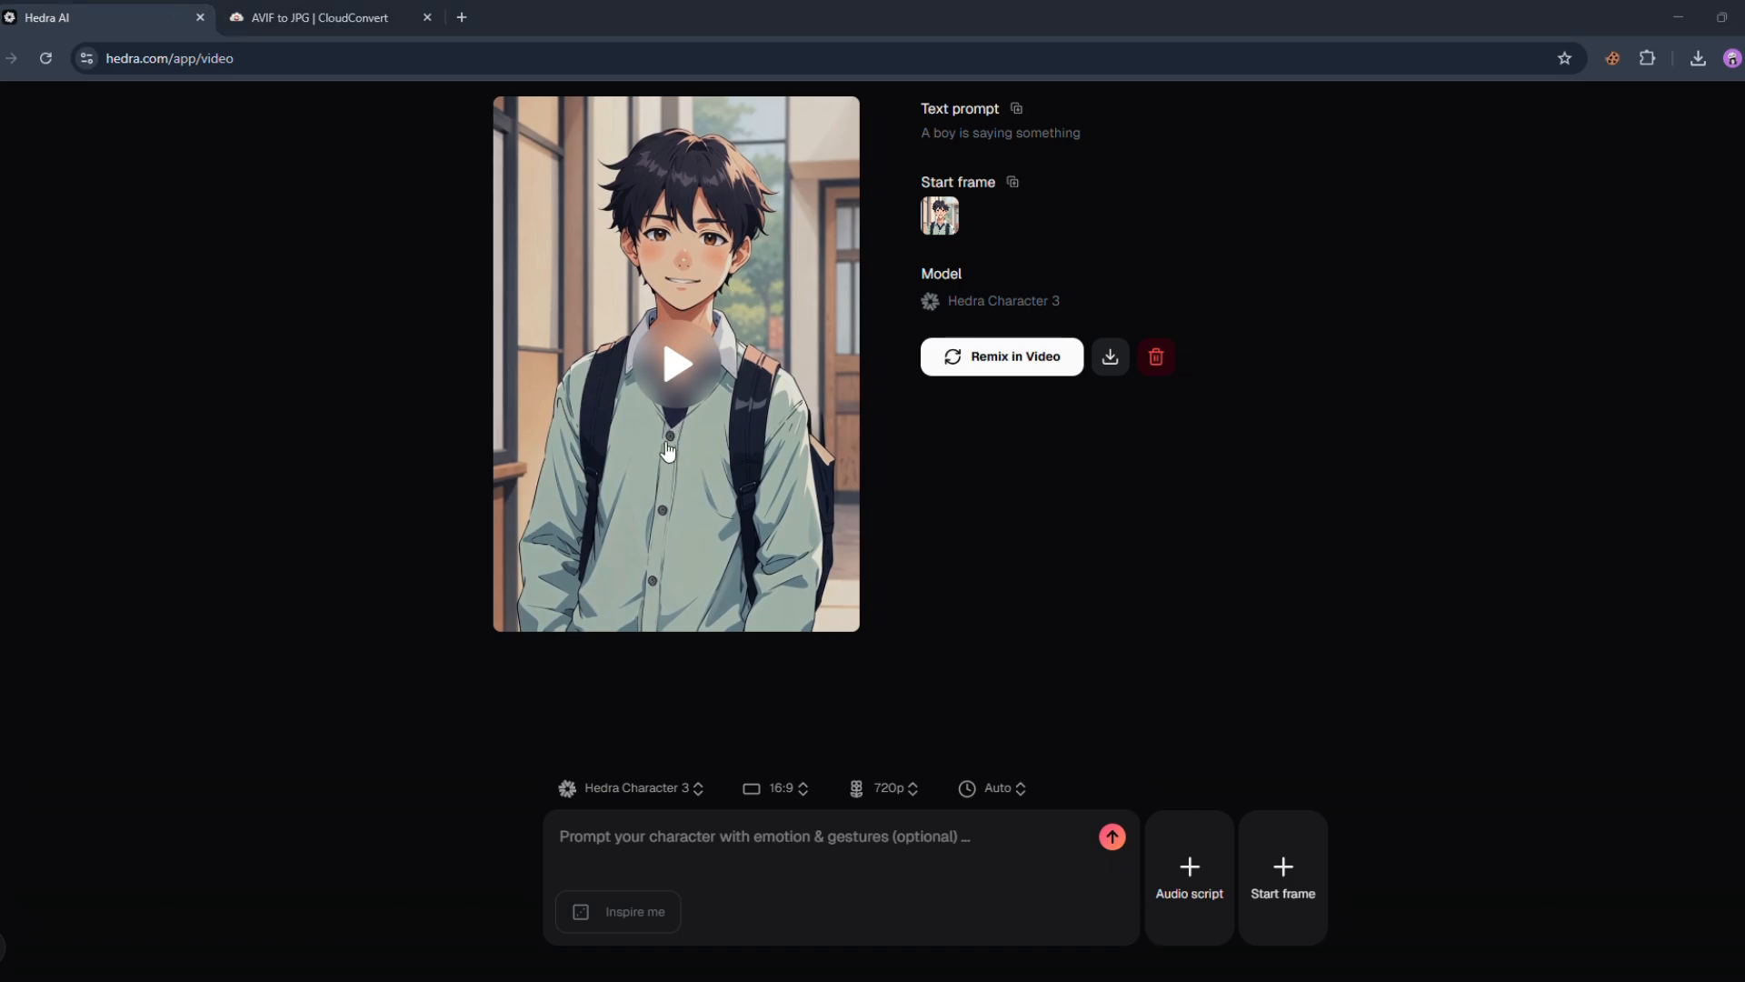
pyautogui.click(647, 365)
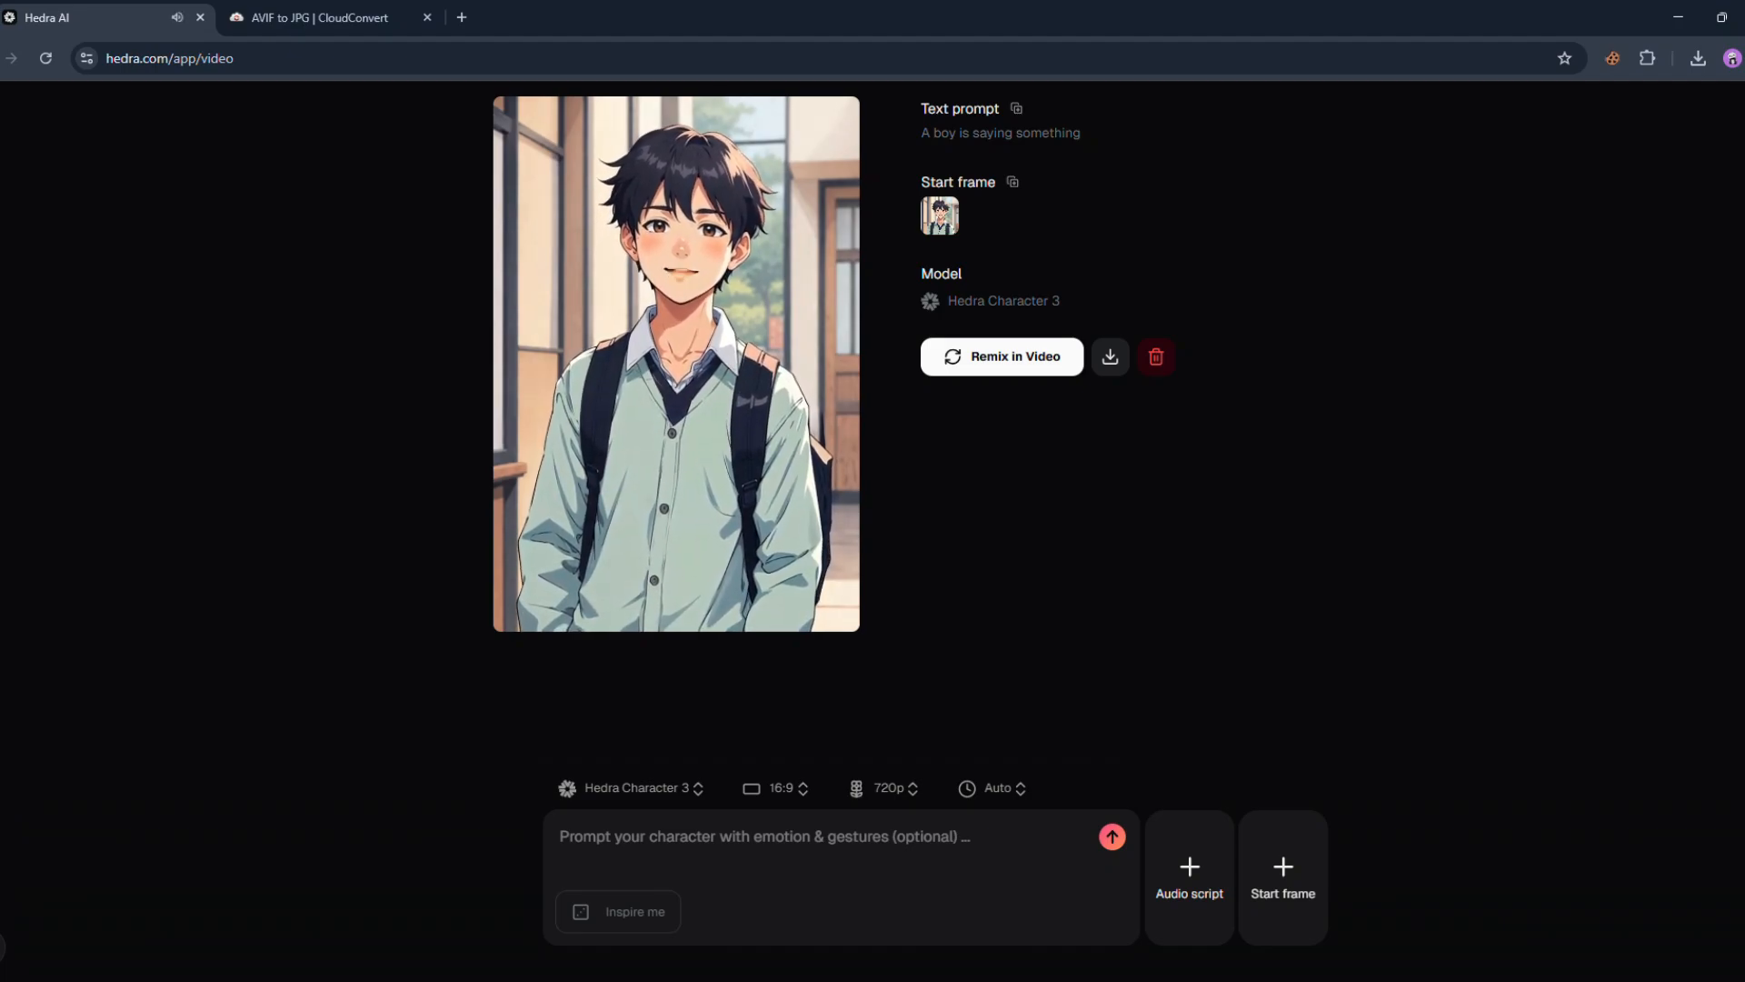
pyautogui.click(652, 361)
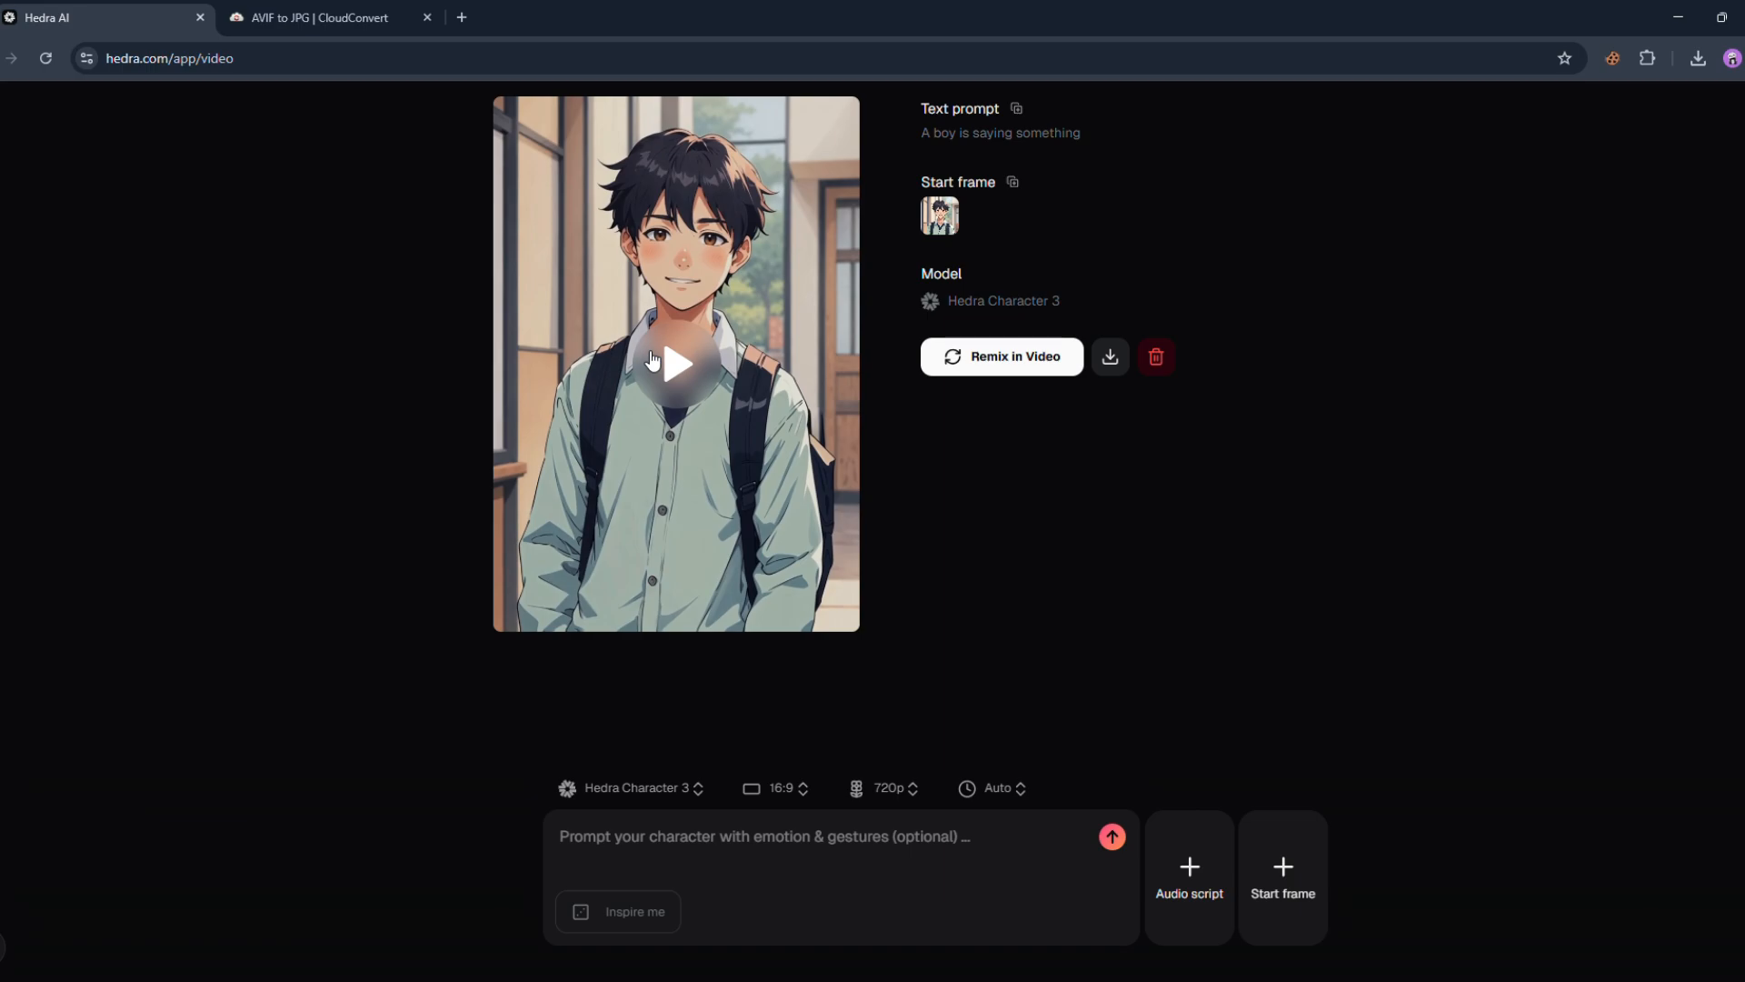
pyautogui.click(427, 18)
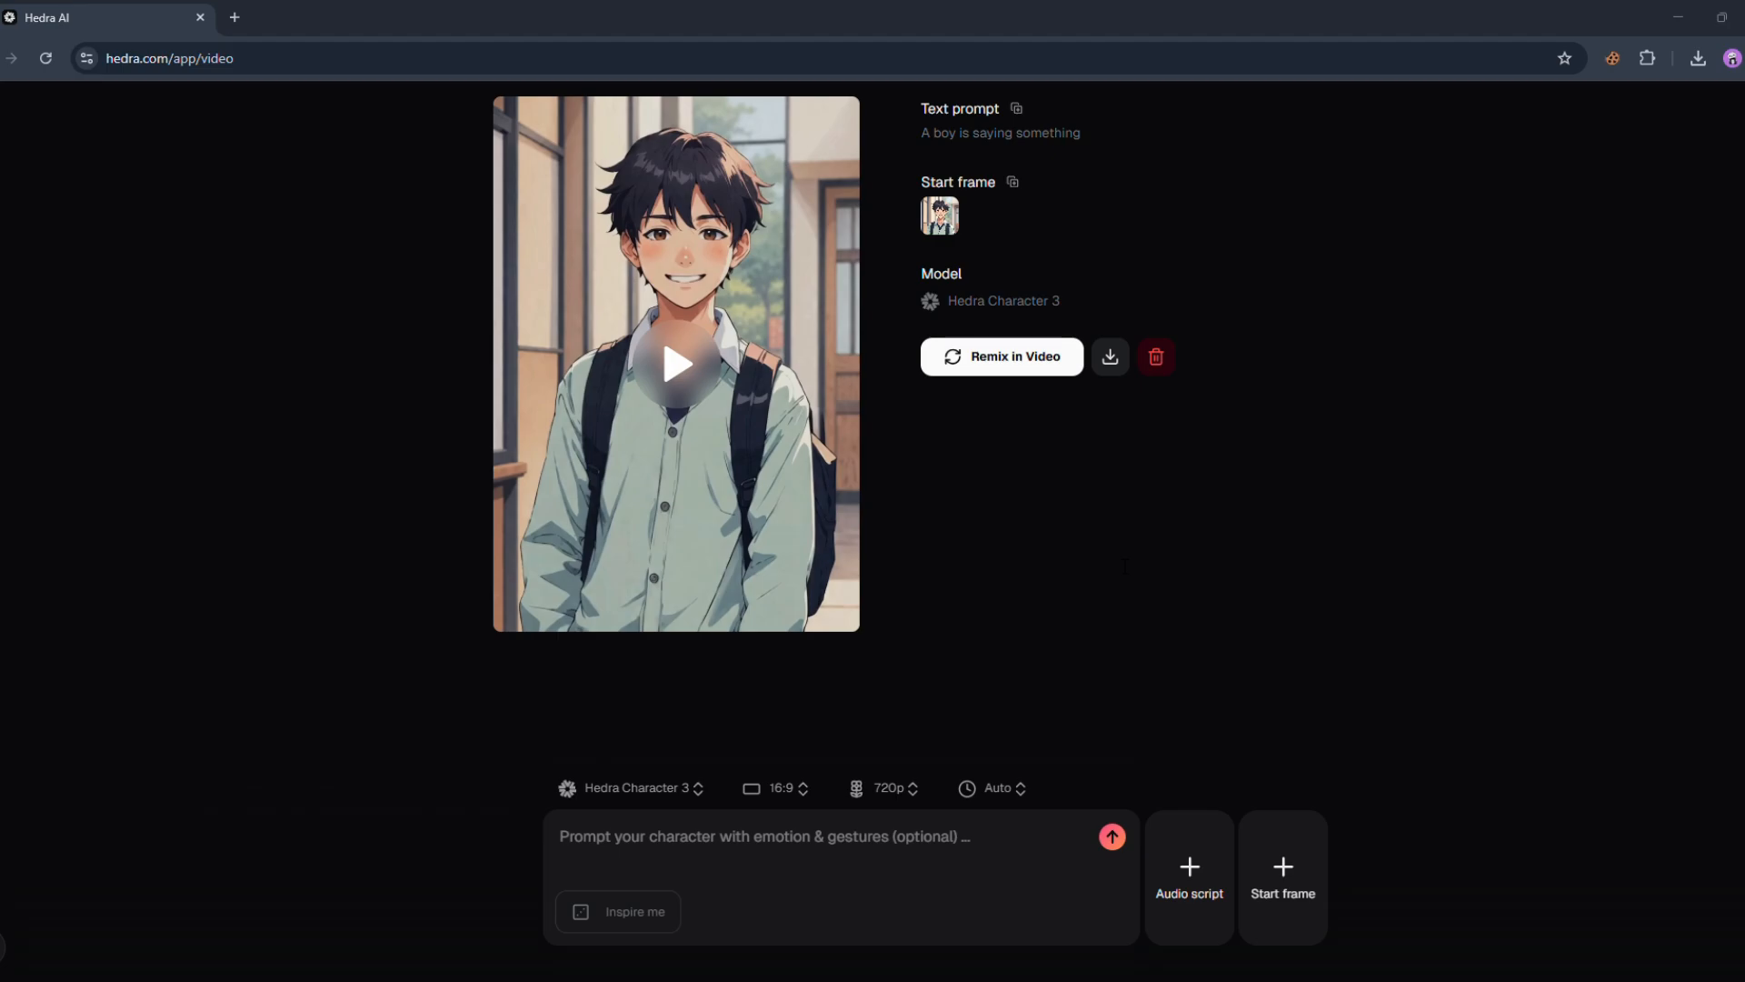
# Enter the start-frame image prompt "A smart, confident man in his 30s, light blue shirt, short hair, friendly expression, white background, studio lighting, centered portrait"
pyautogui.click(1306, 912)
pyautogui.click(1377, 713)
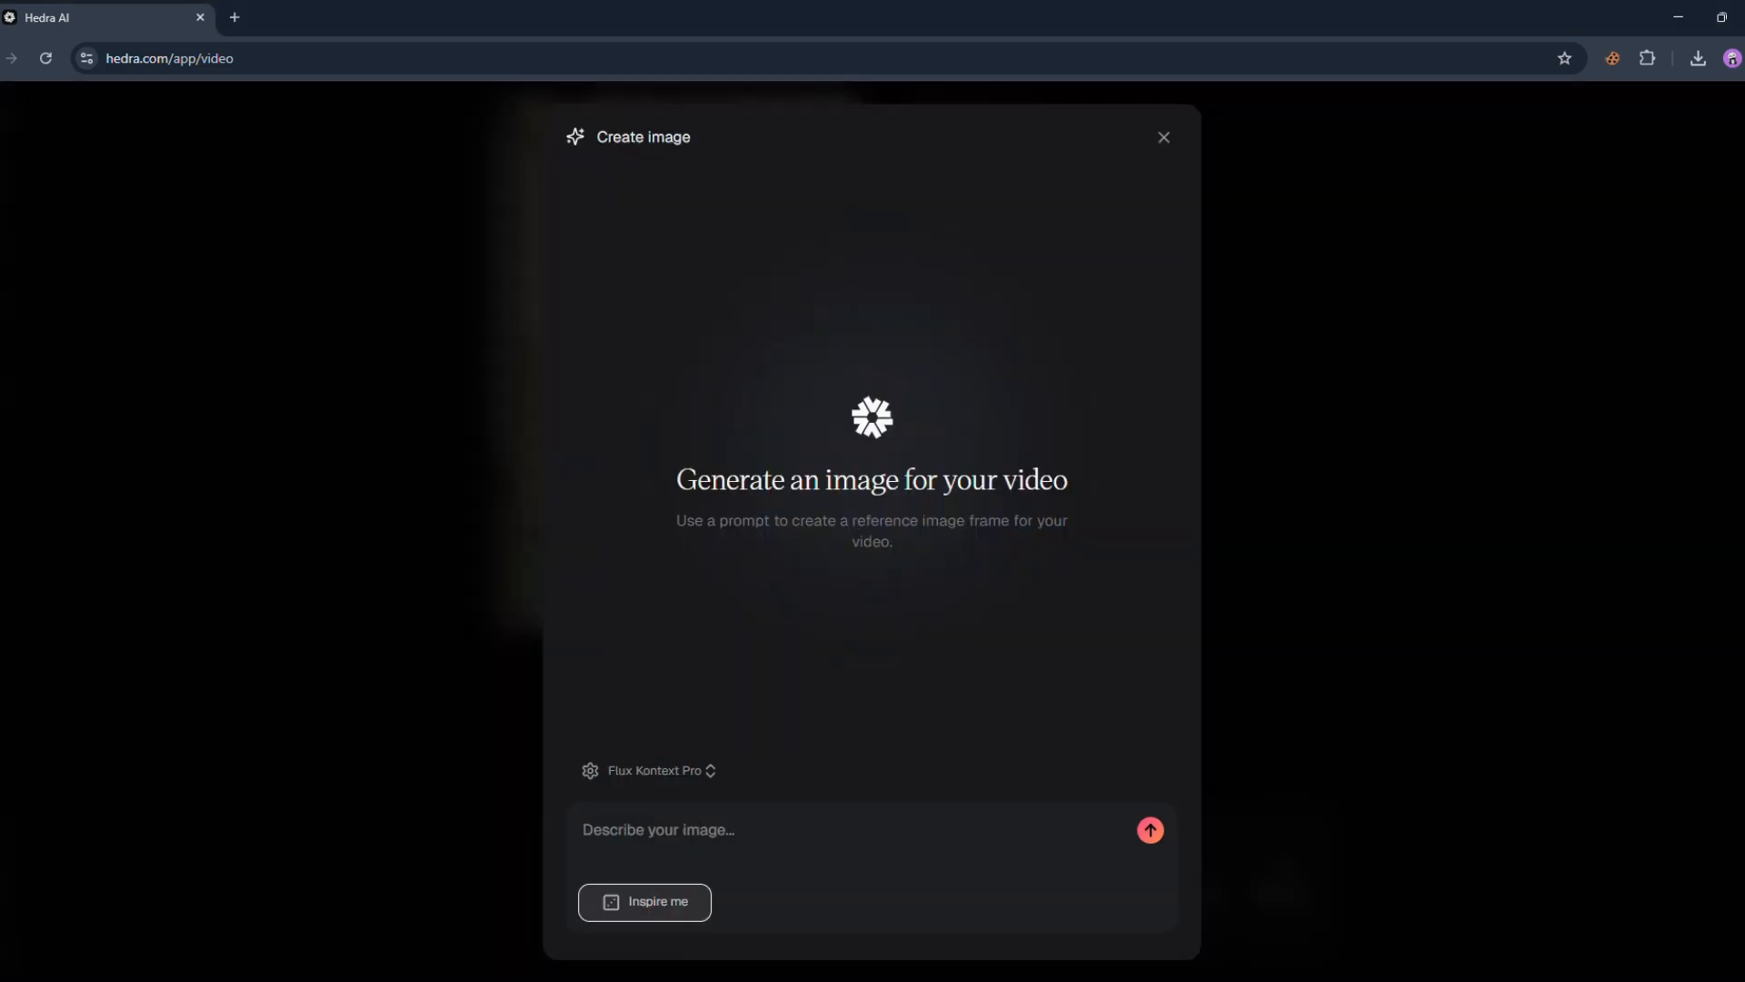
pyautogui.write('A smart, confident man in his 30s, light blue shirt, short hair, friendly expression, white background, studio lighting, centered portrait')
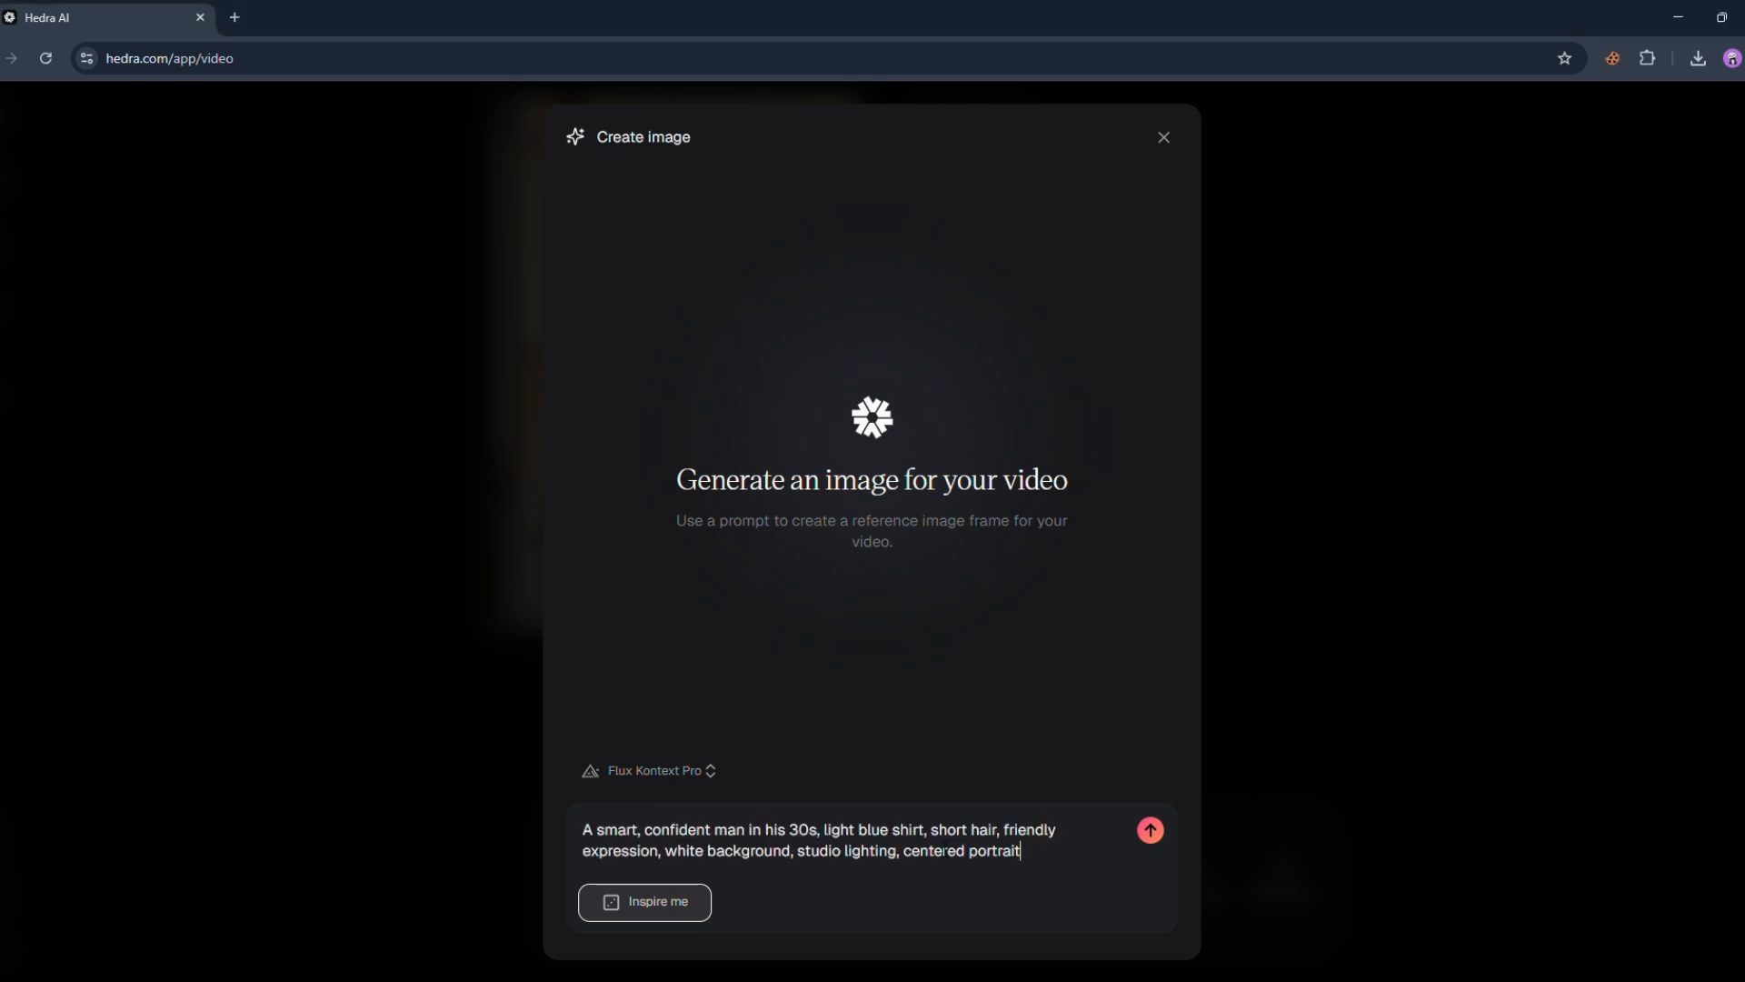
# Review the image models, generate the portrait of the man, and use it as the video's start frame
pyautogui.click(711, 773)
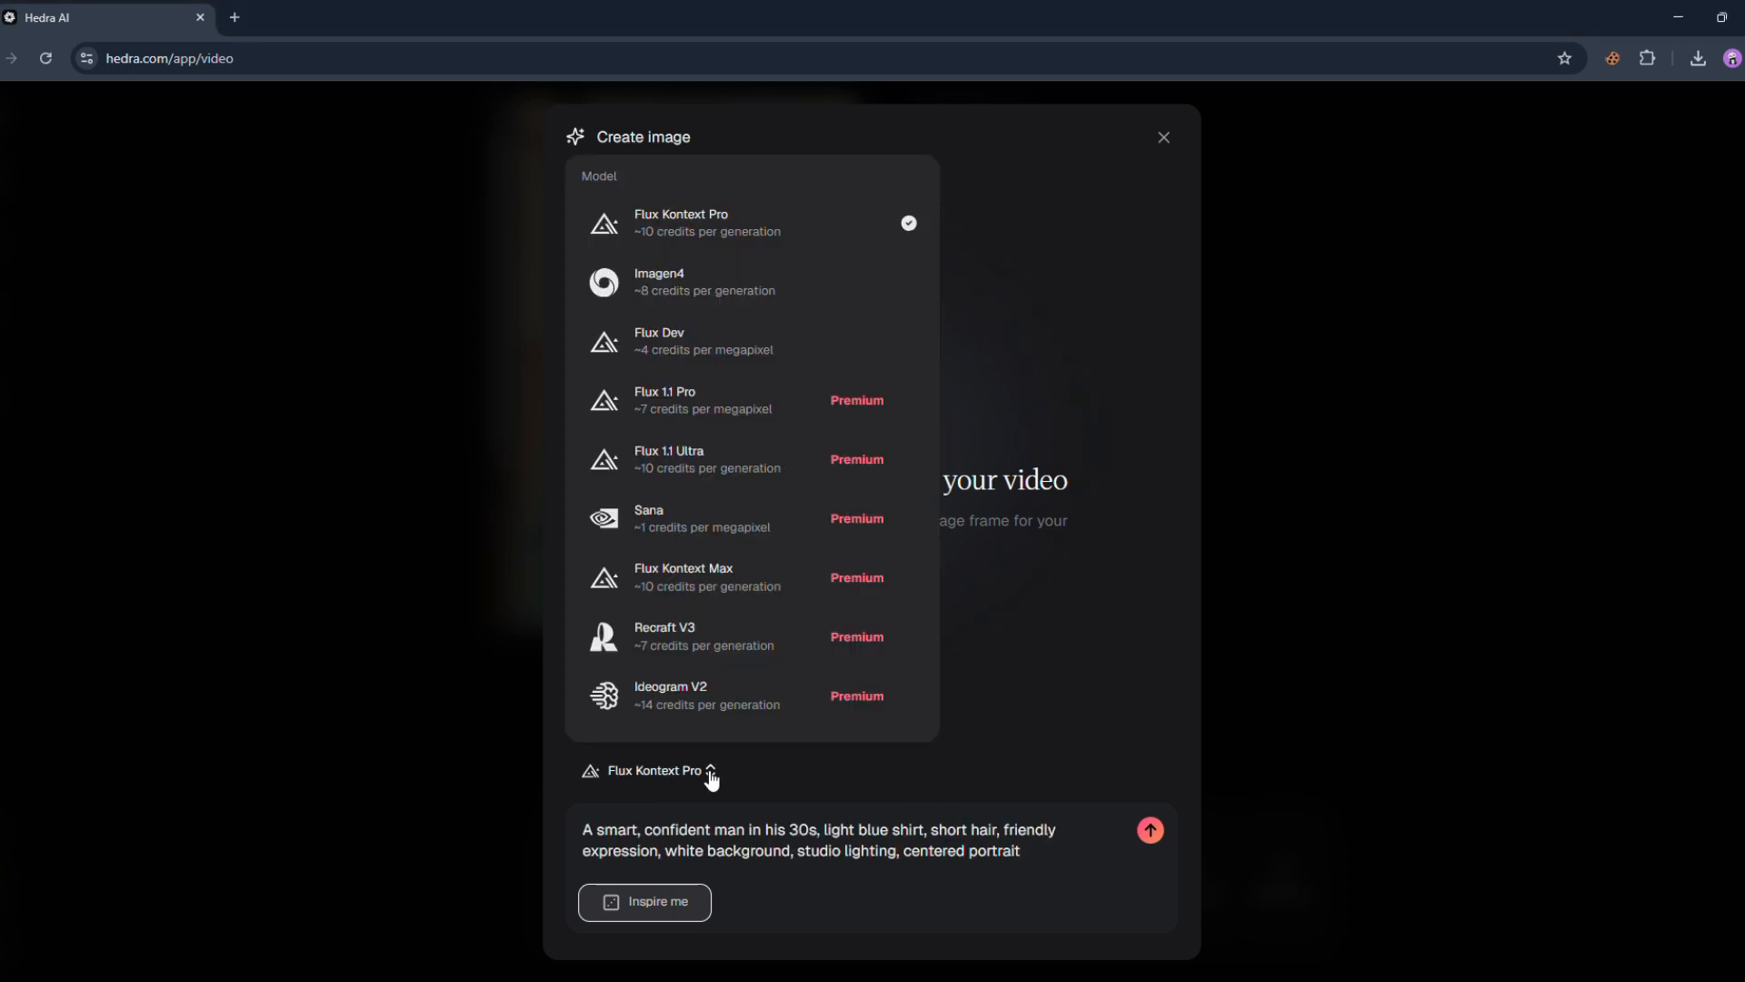
pyautogui.click(710, 774)
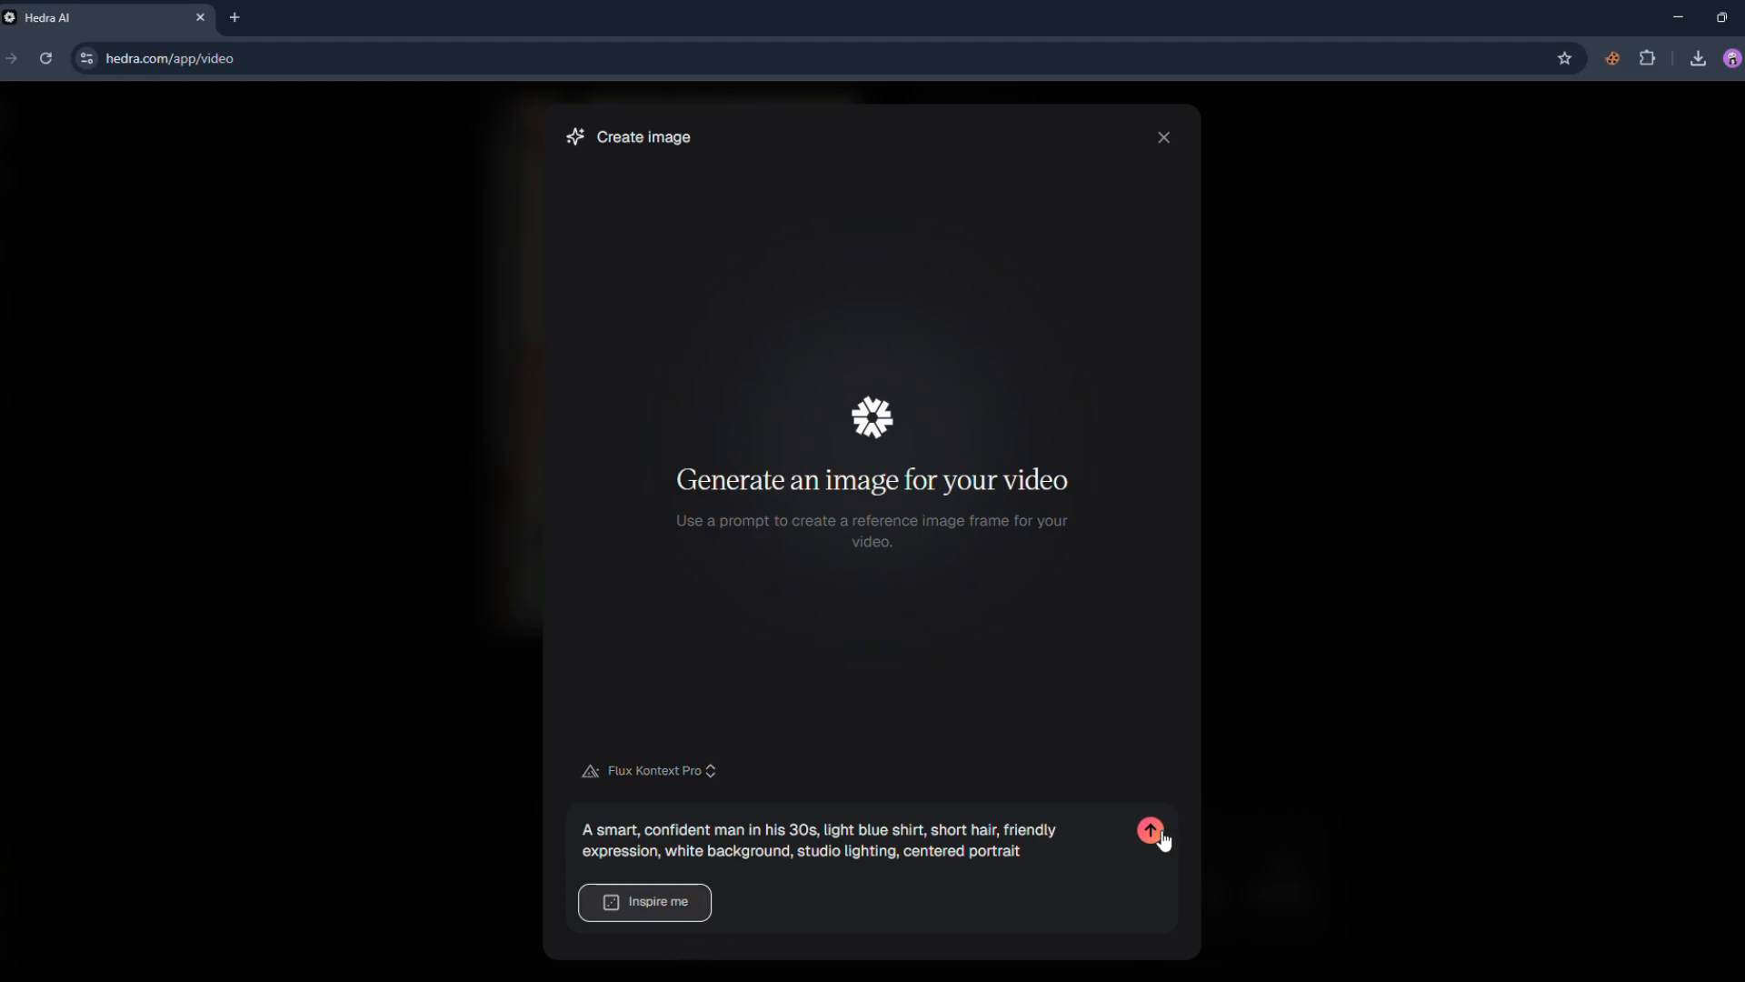
pyautogui.click(1151, 830)
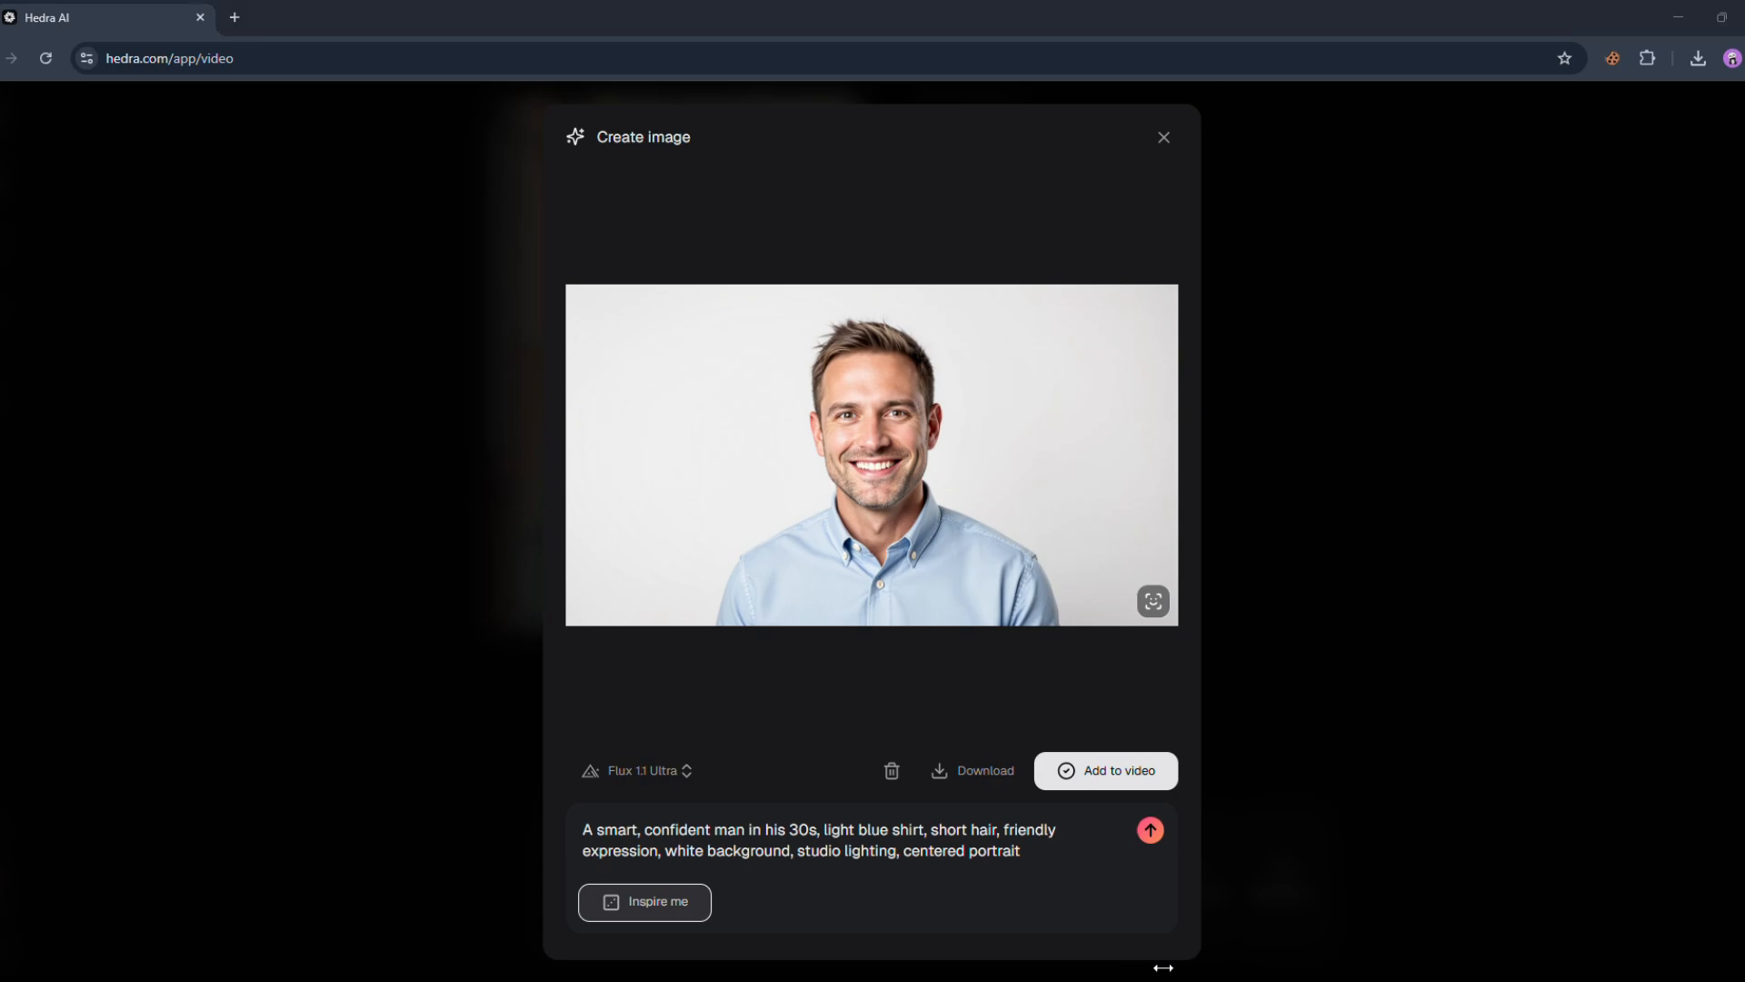
pyautogui.press('Escape')
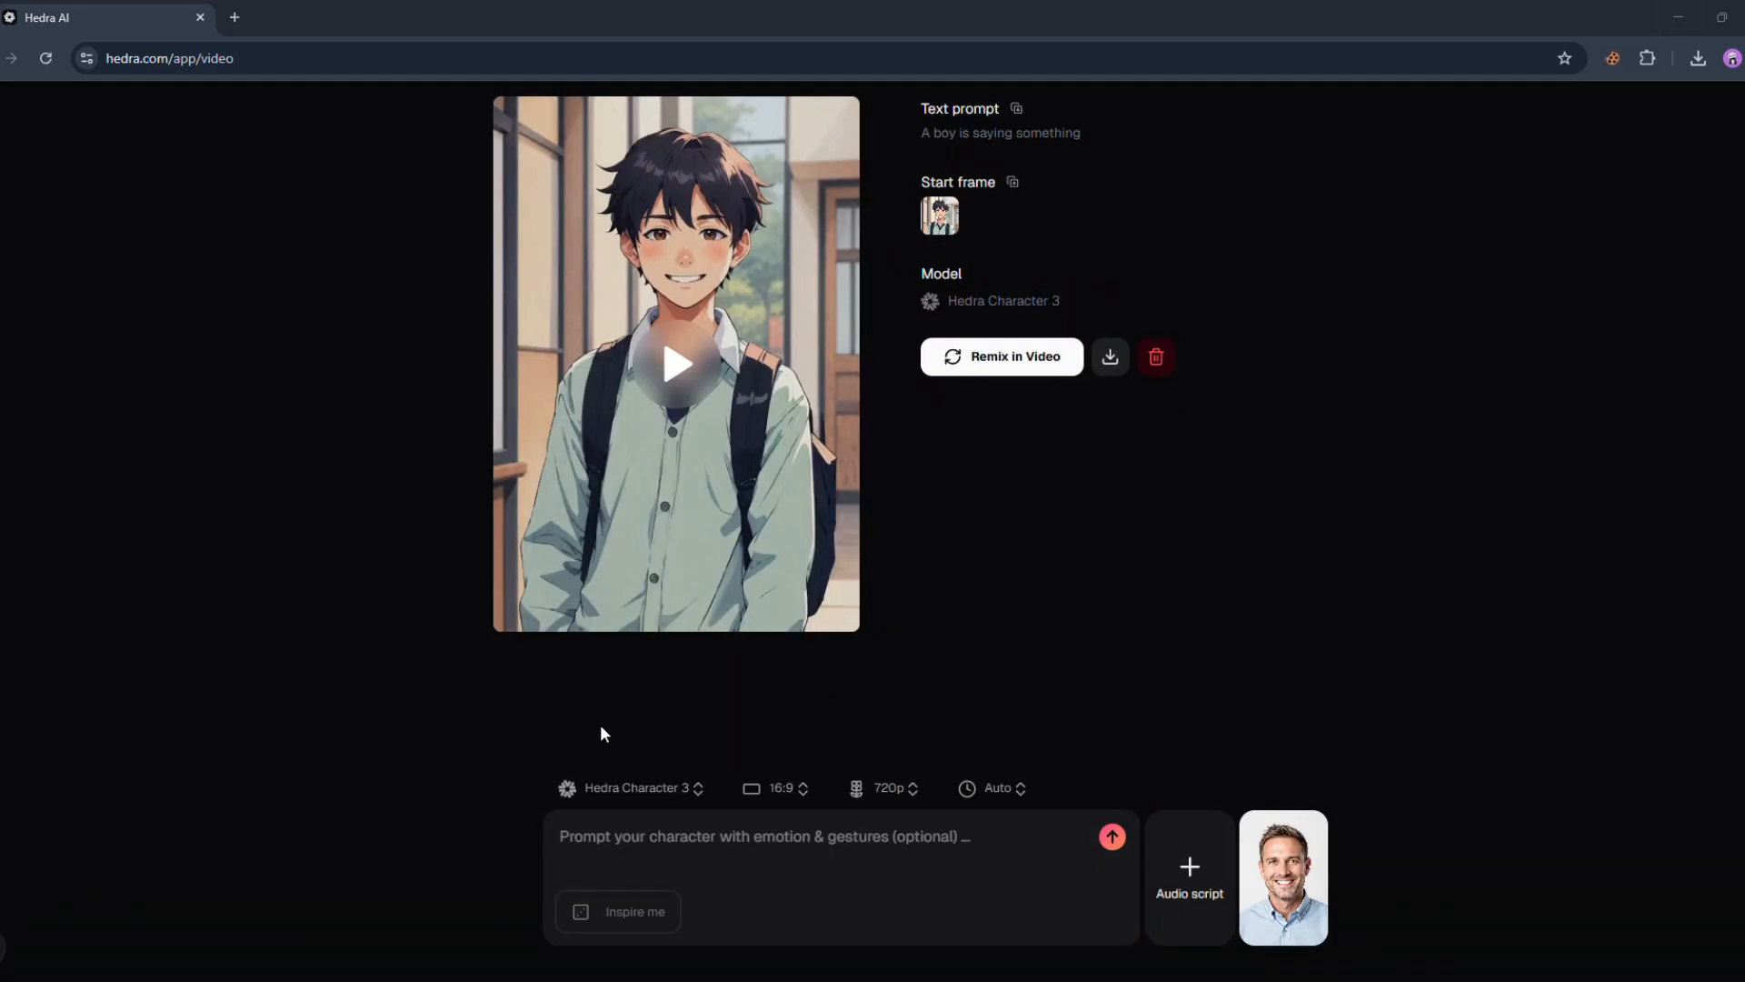
# Keep 16:9 and 720p, and generate speech in the Drew voice from the script beginning "Hi there! I'm your virtual assistant"
pyautogui.click(776, 791)
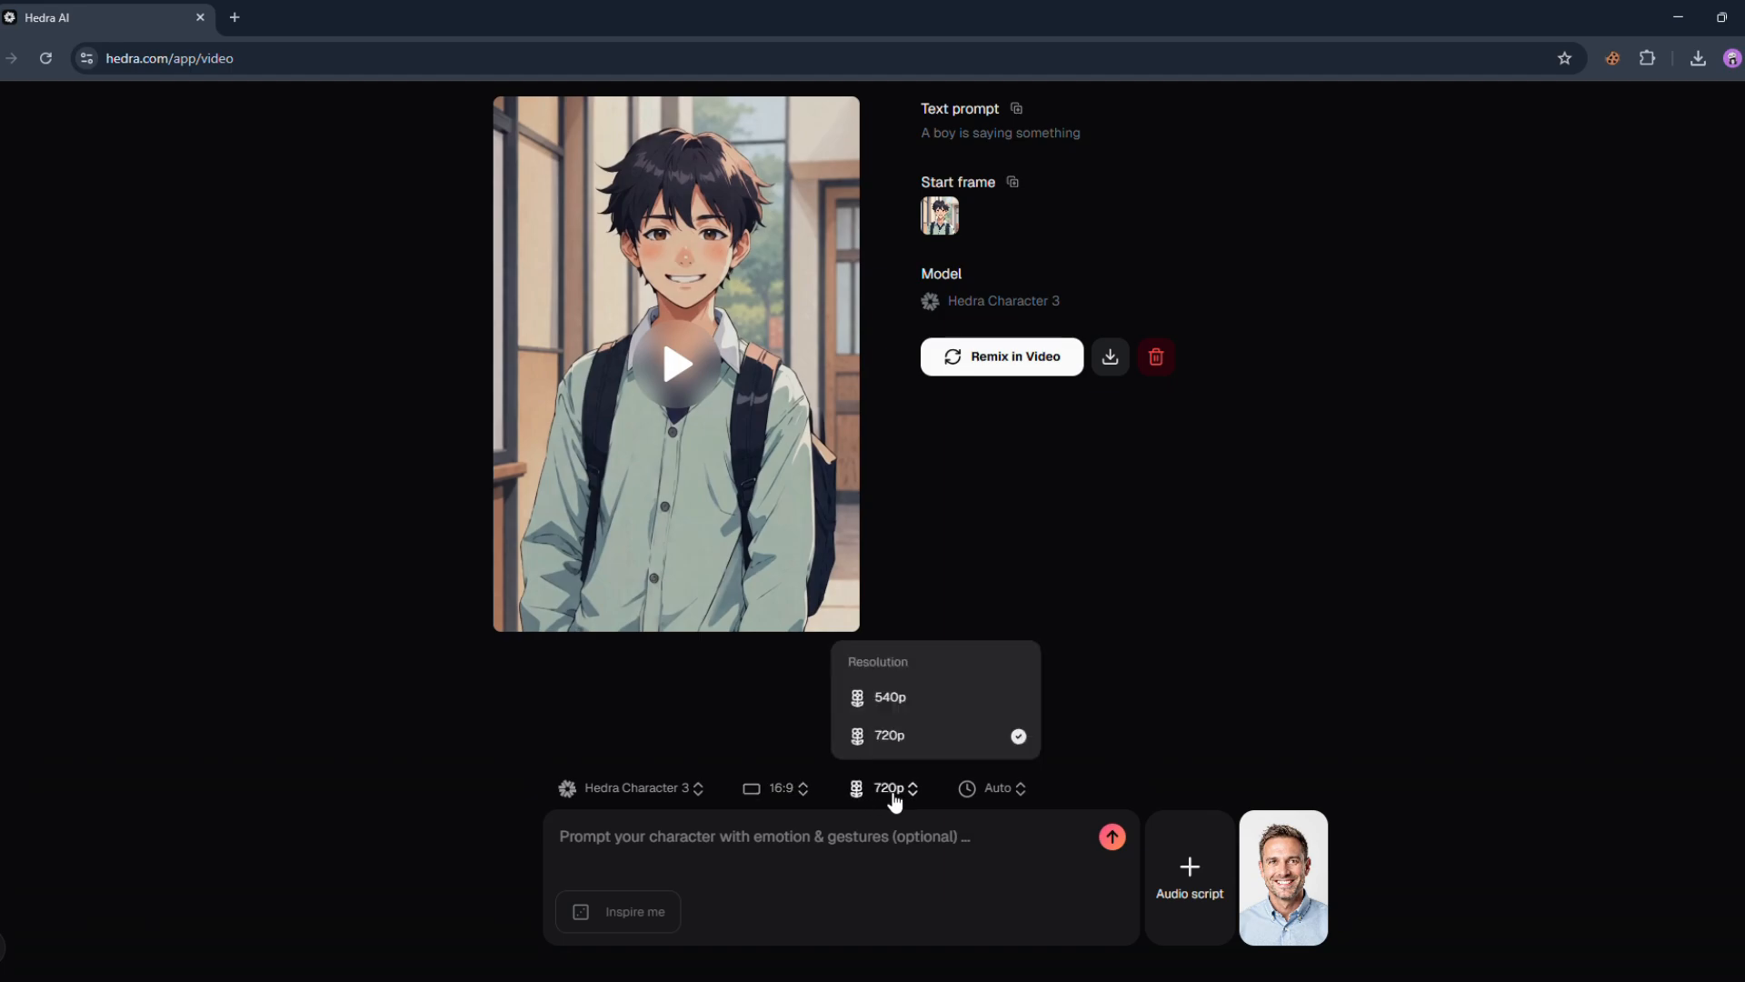
pyautogui.moveTo(991, 802)
pyautogui.click(1171, 830)
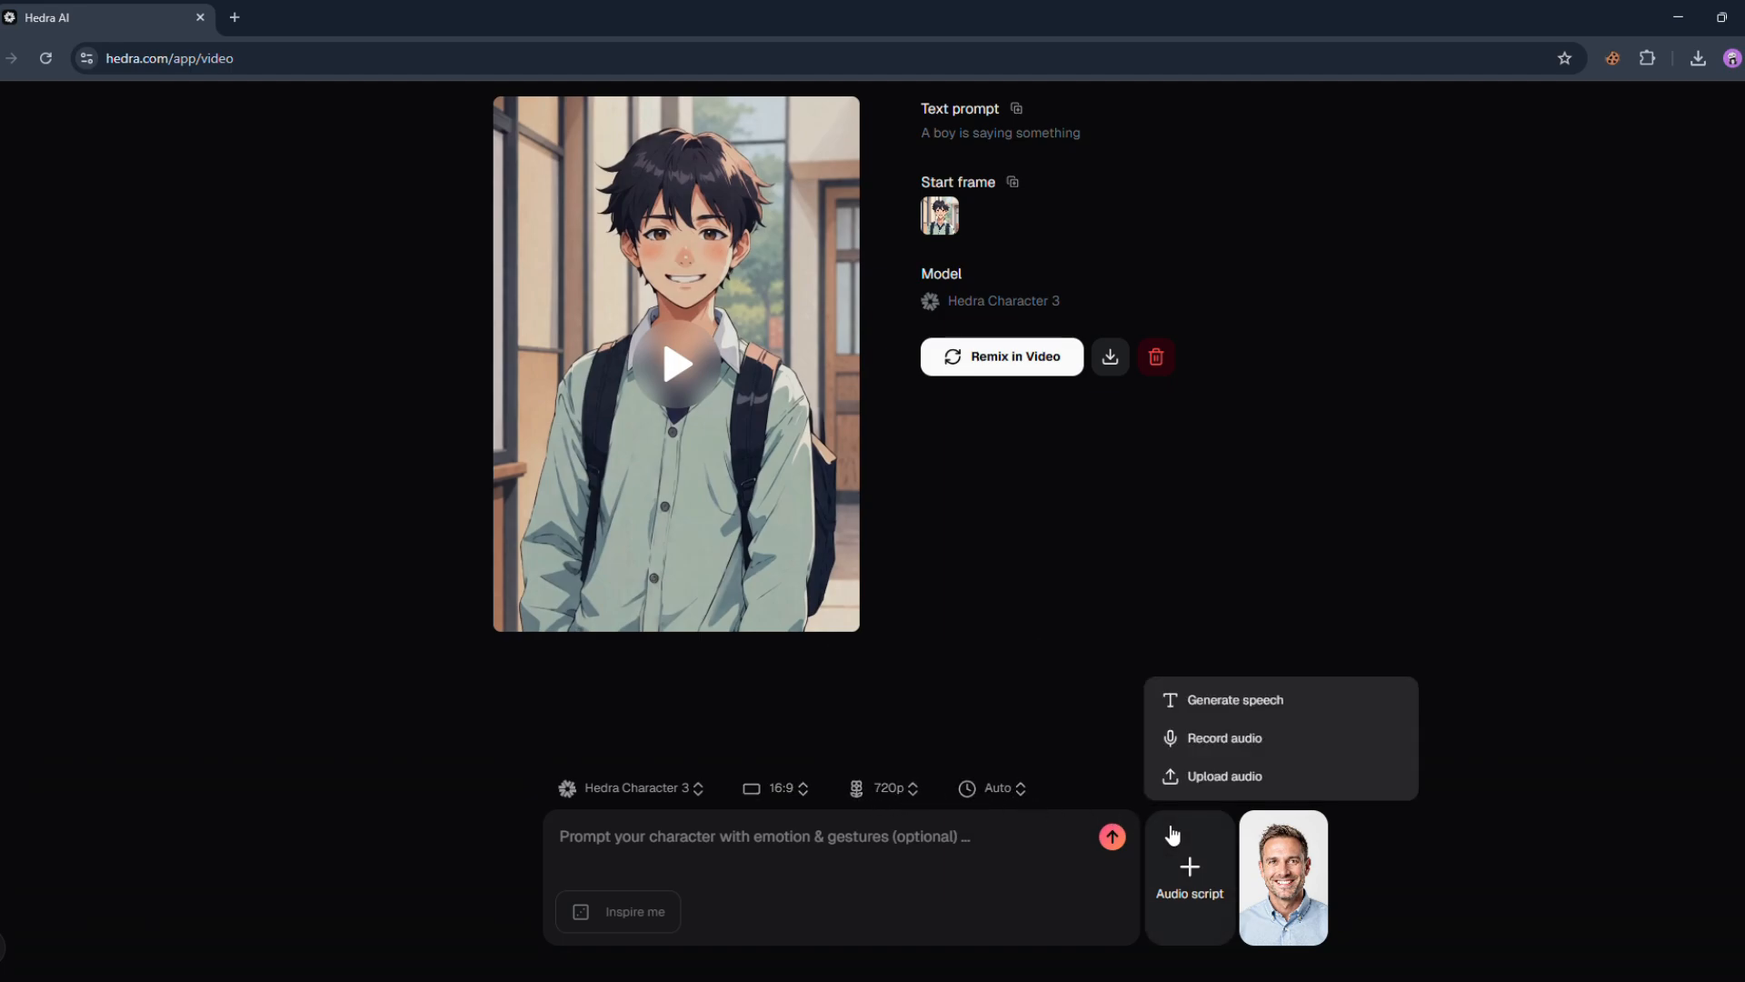
pyautogui.click(1232, 698)
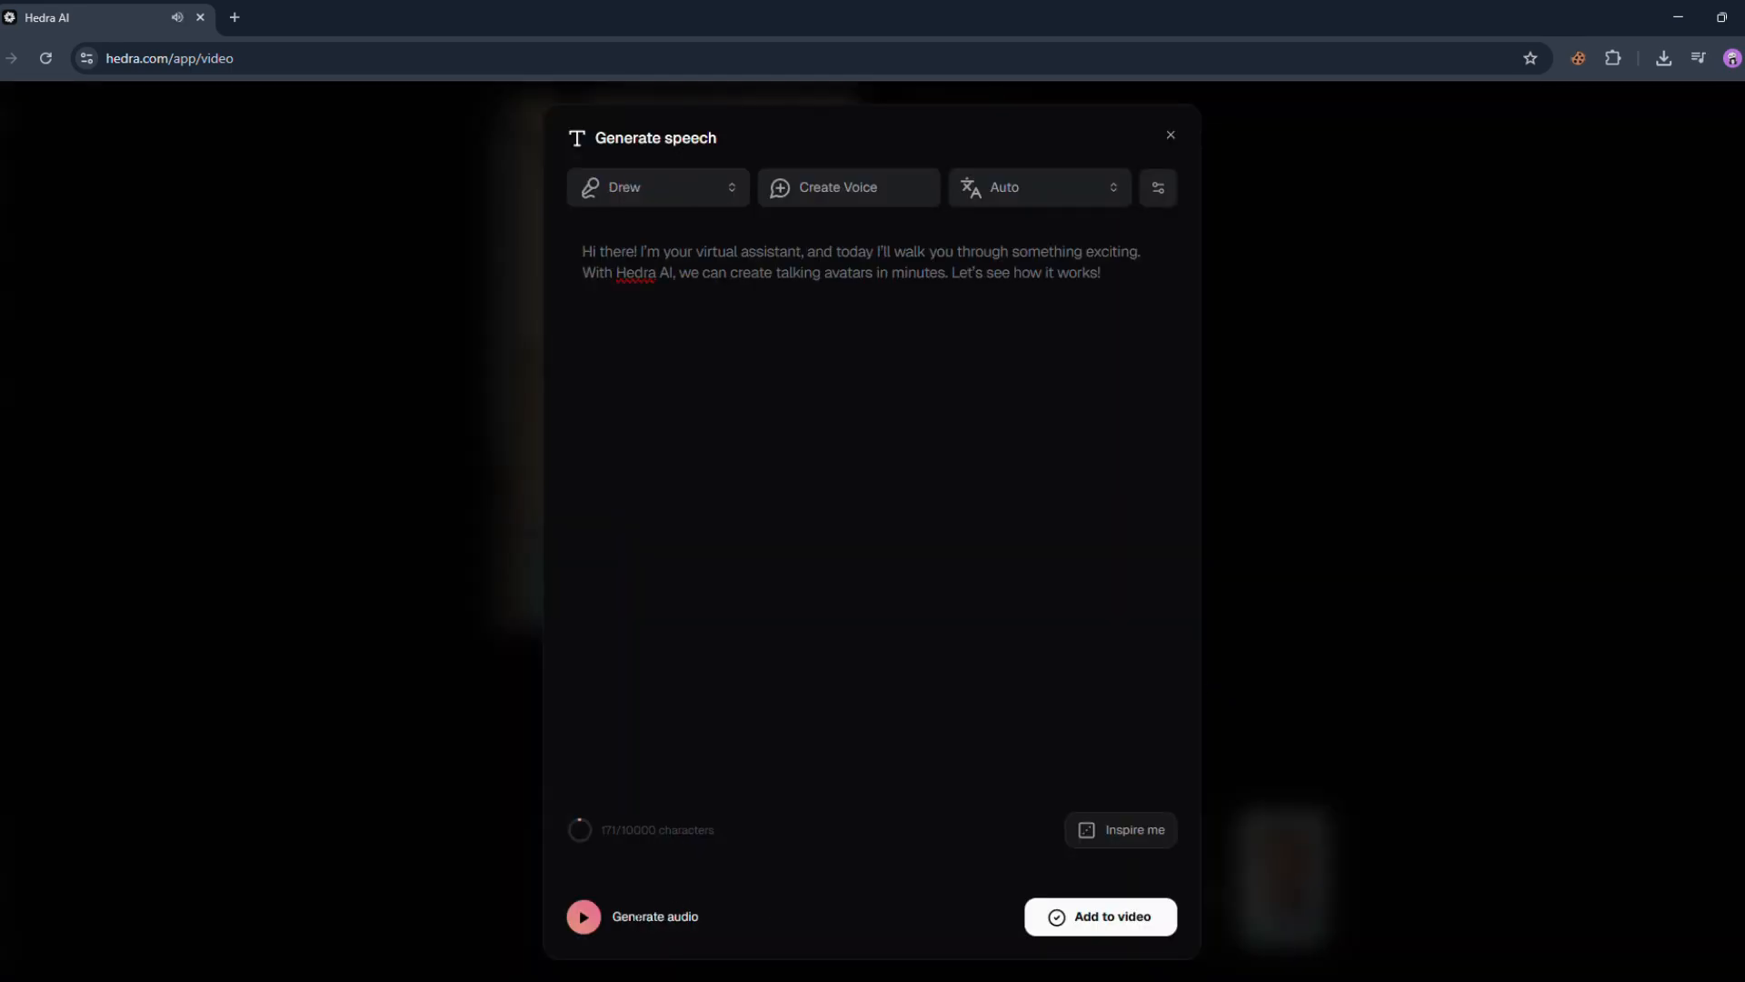
pyautogui.click(584, 920)
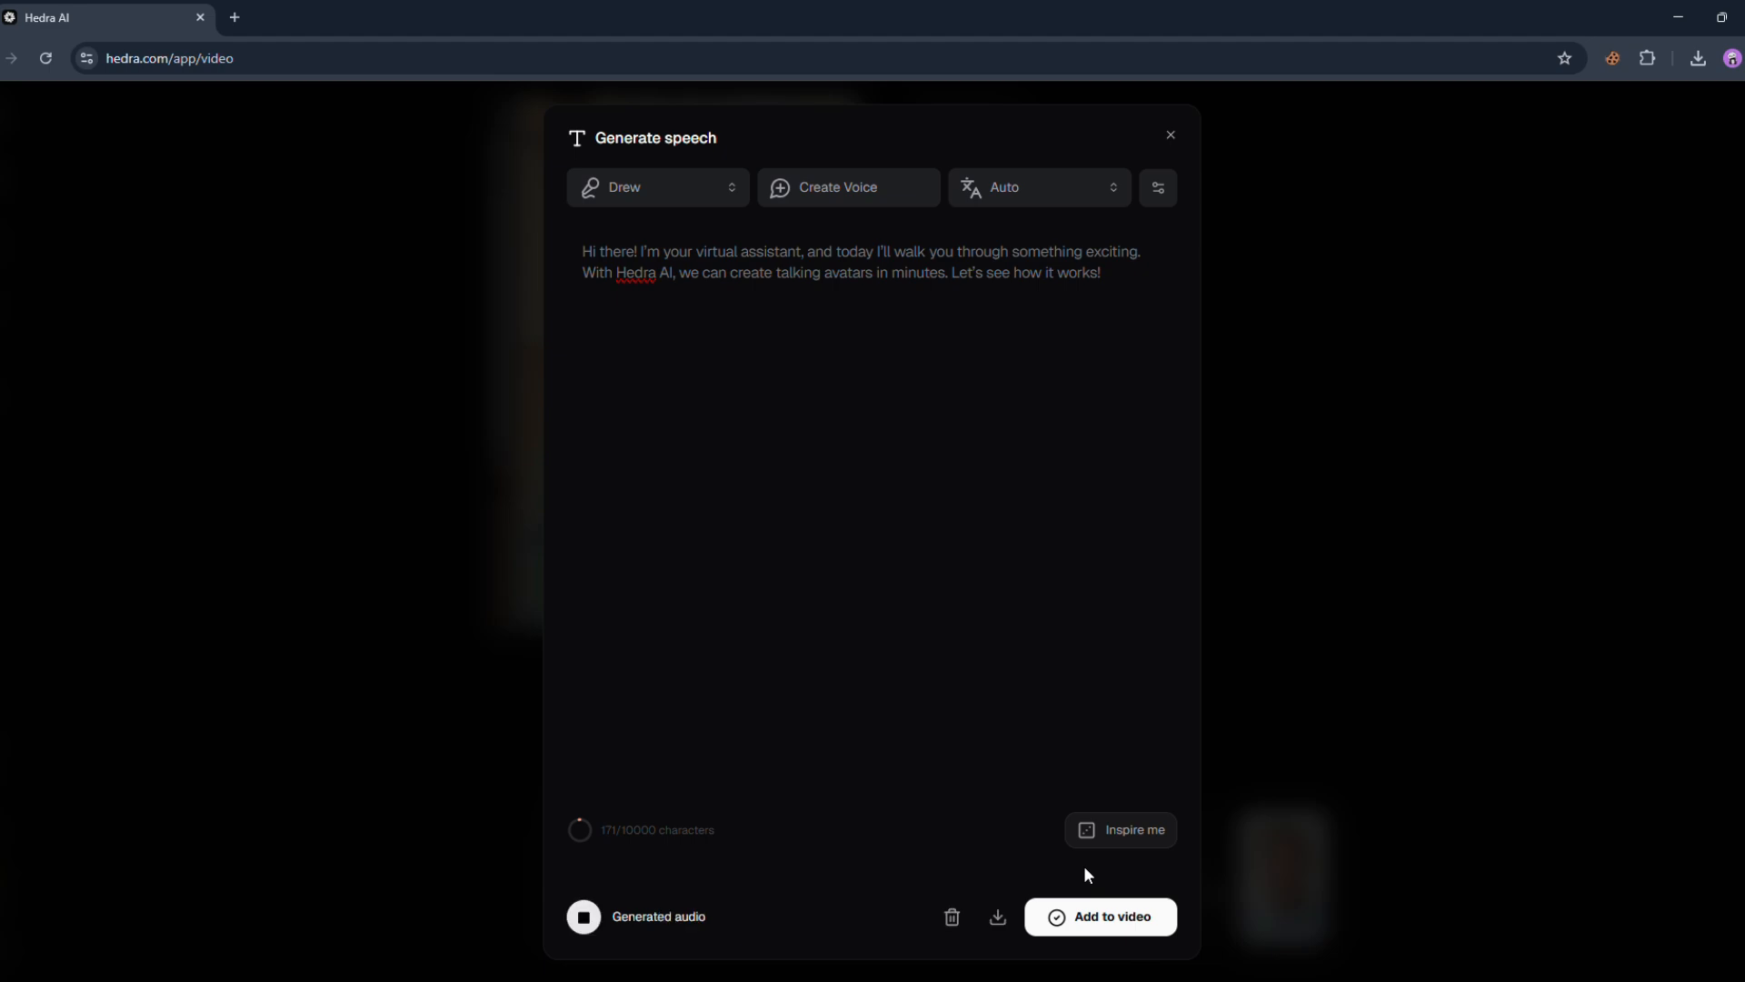
# Add the generated speech to the video, generate the talking video of the man, and play it back
pyautogui.click(1090, 915)
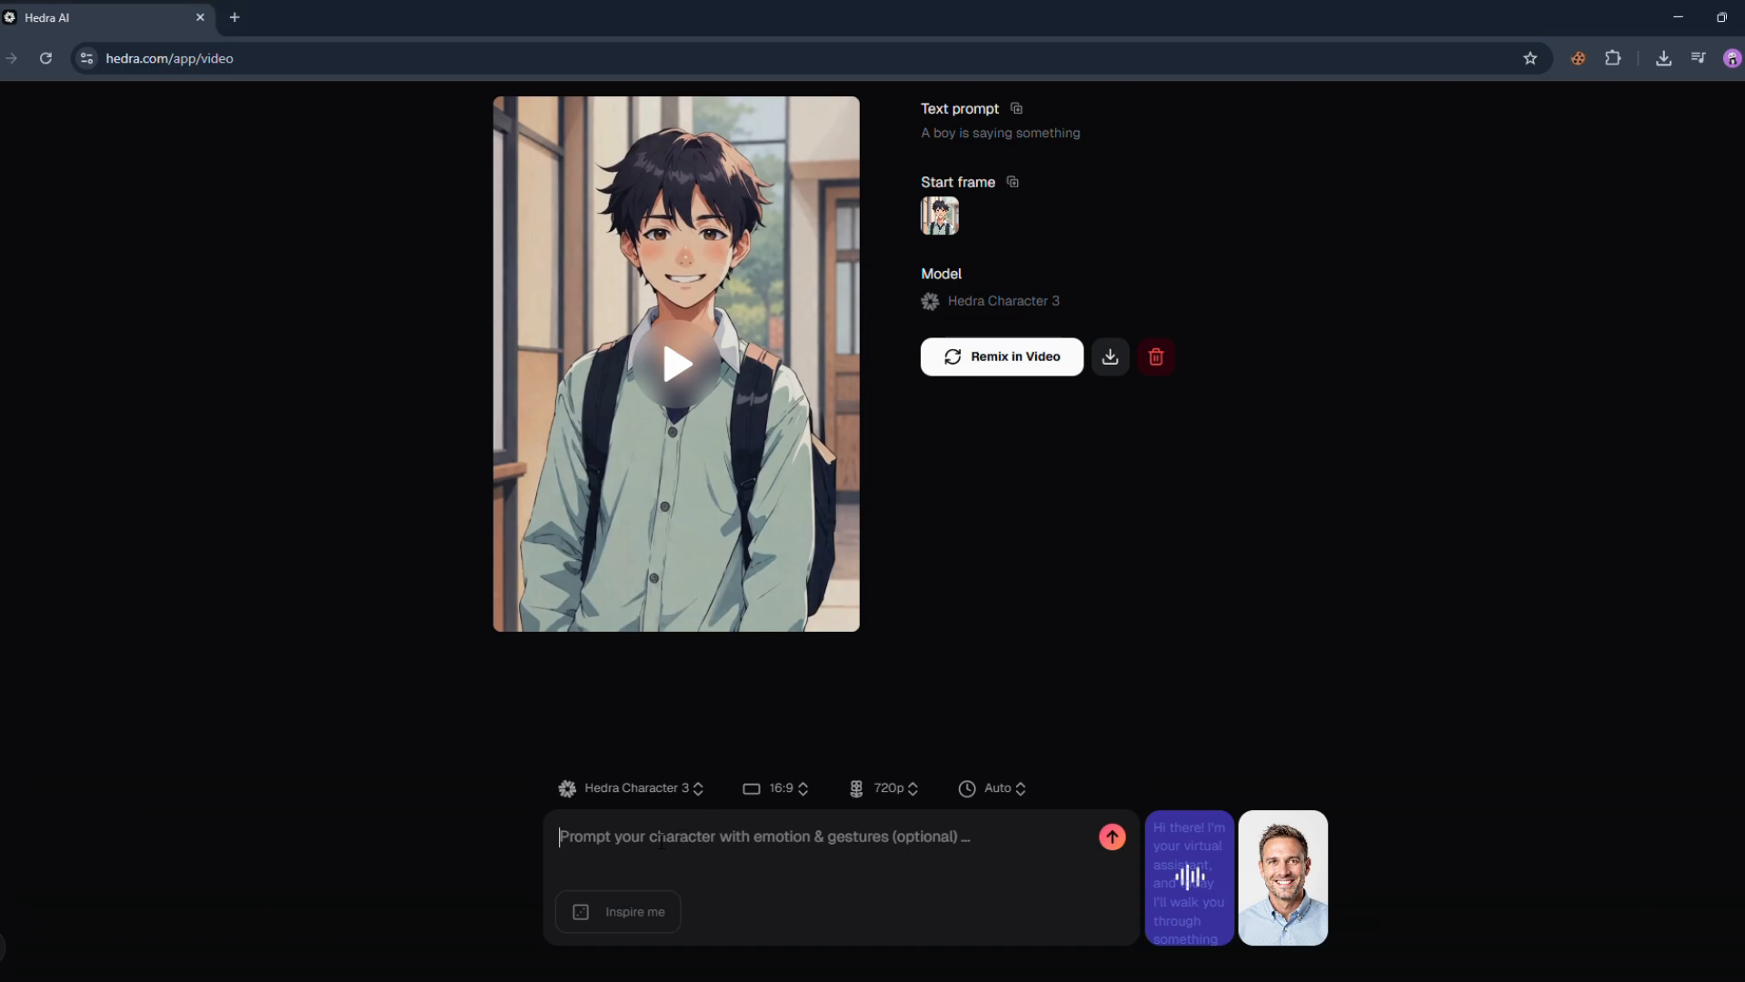
pyautogui.click(1113, 837)
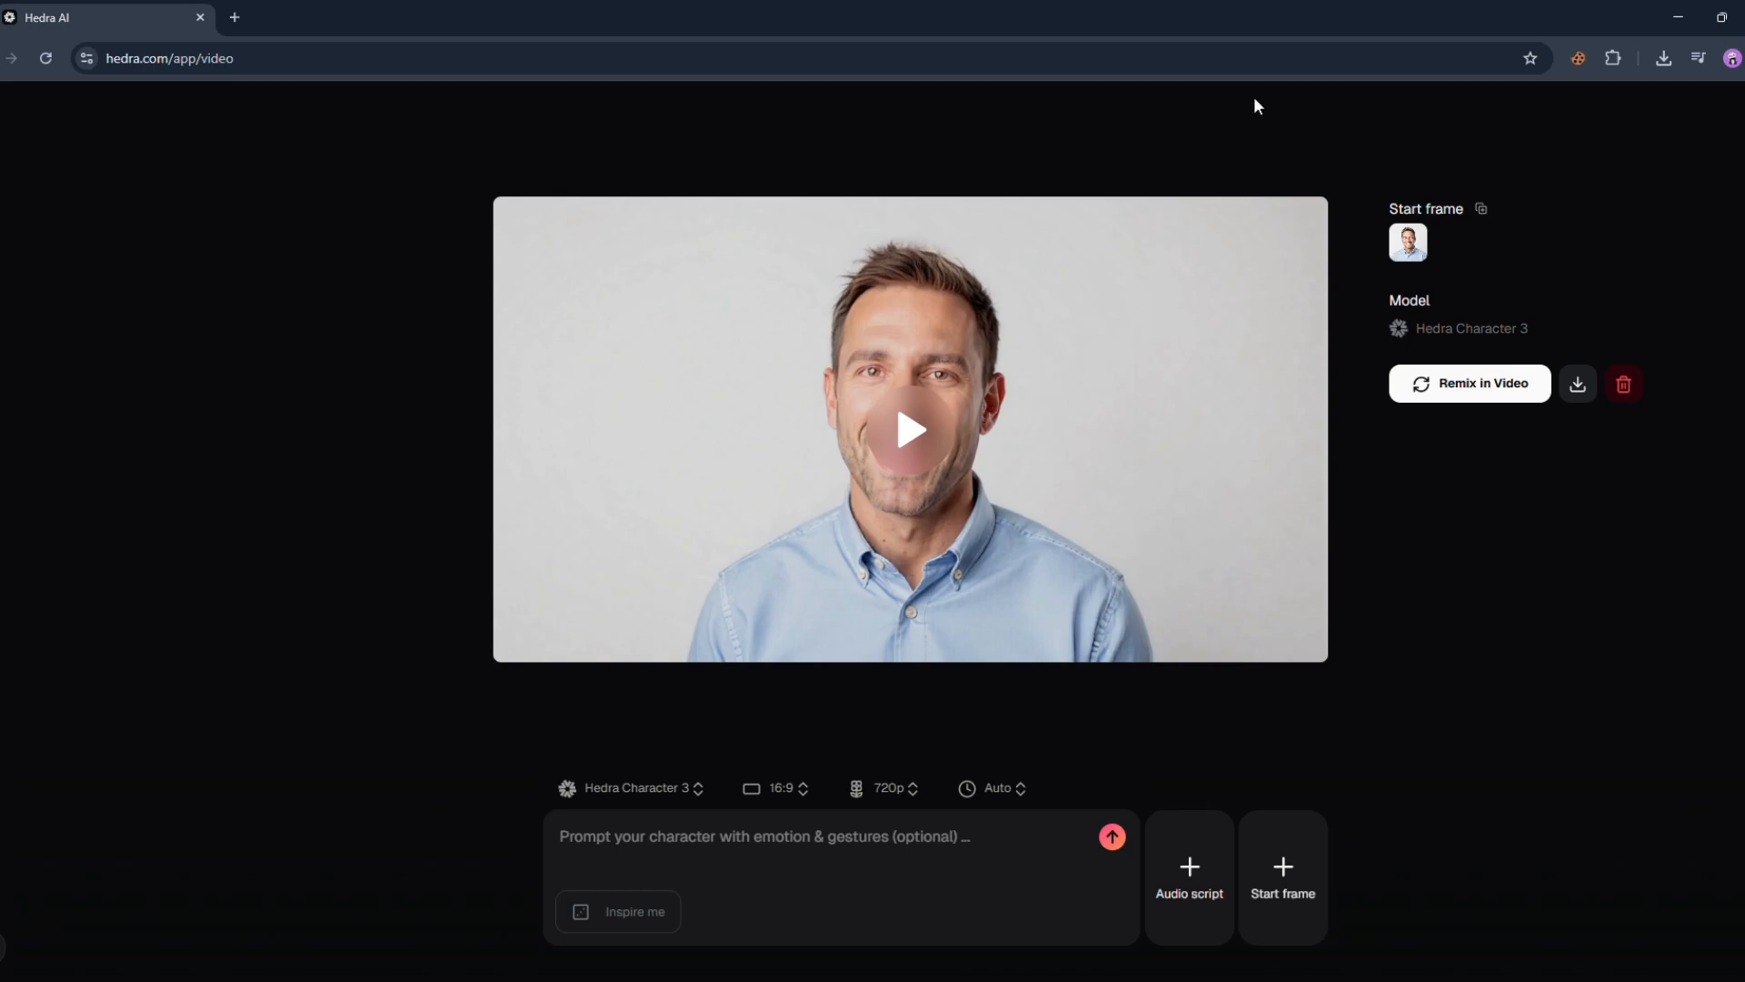
pyautogui.click(915, 409)
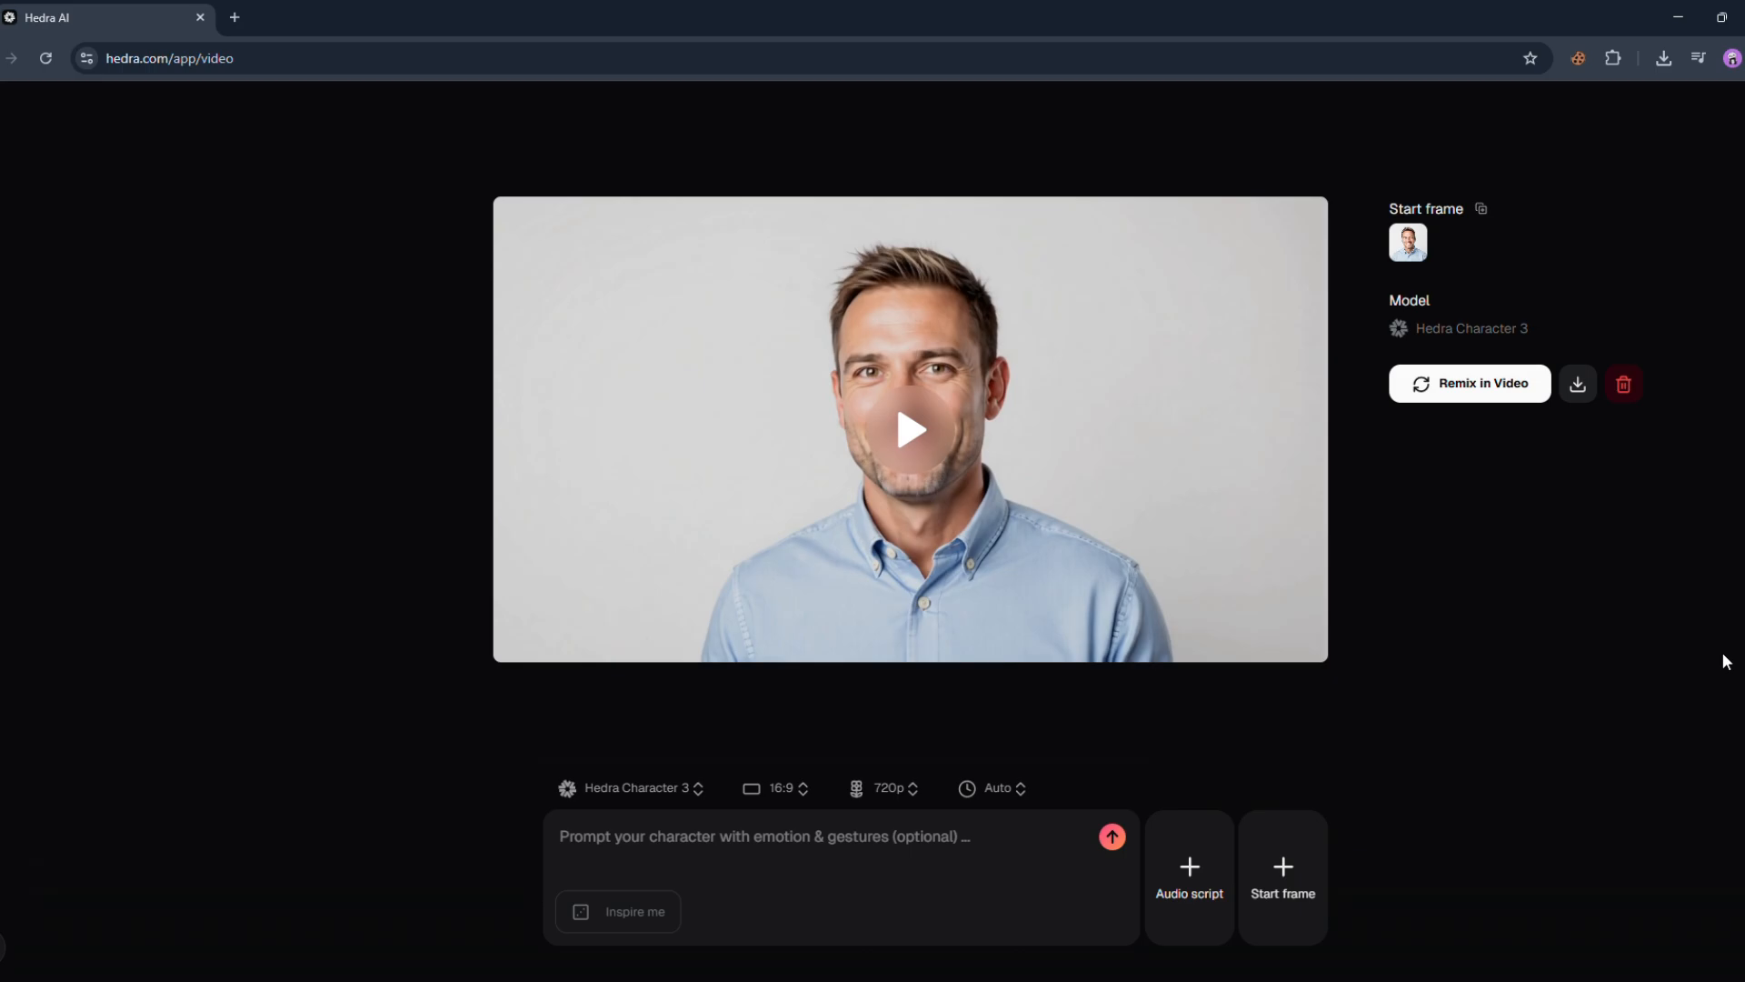
# Open the library history, play back the two 11-second speech clips from today, and close the viewer
pyautogui.hotkey('alt', 'Left')
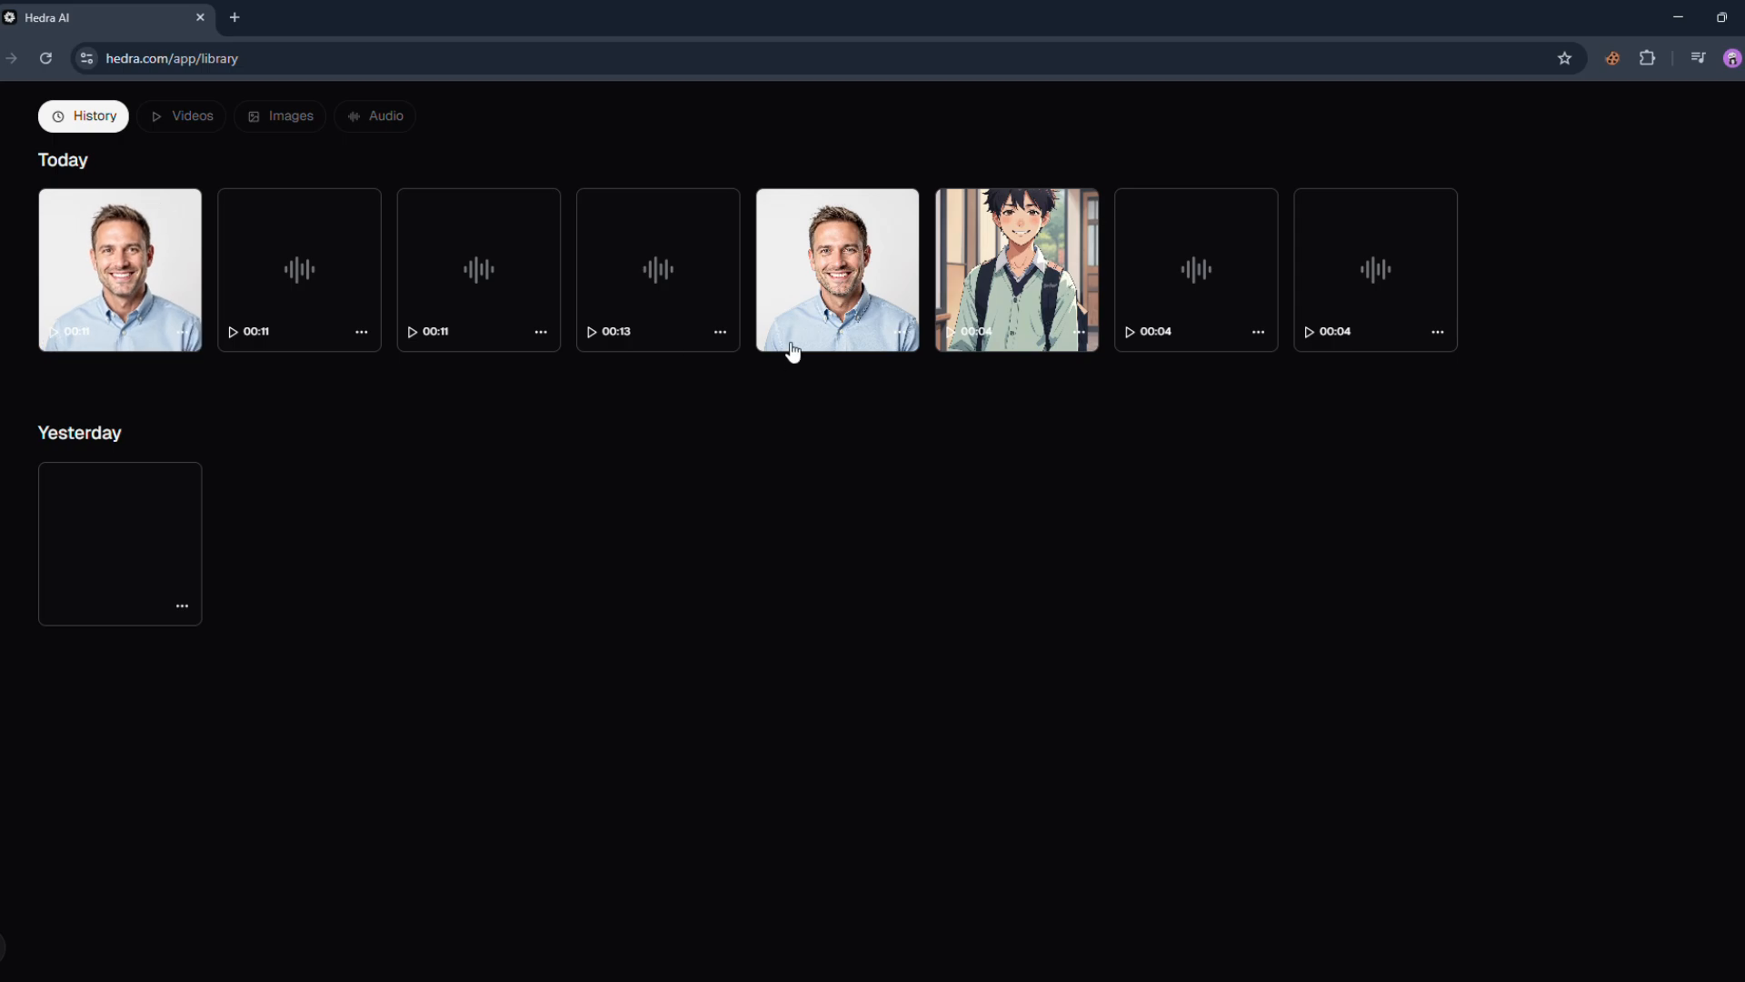
pyautogui.click(310, 311)
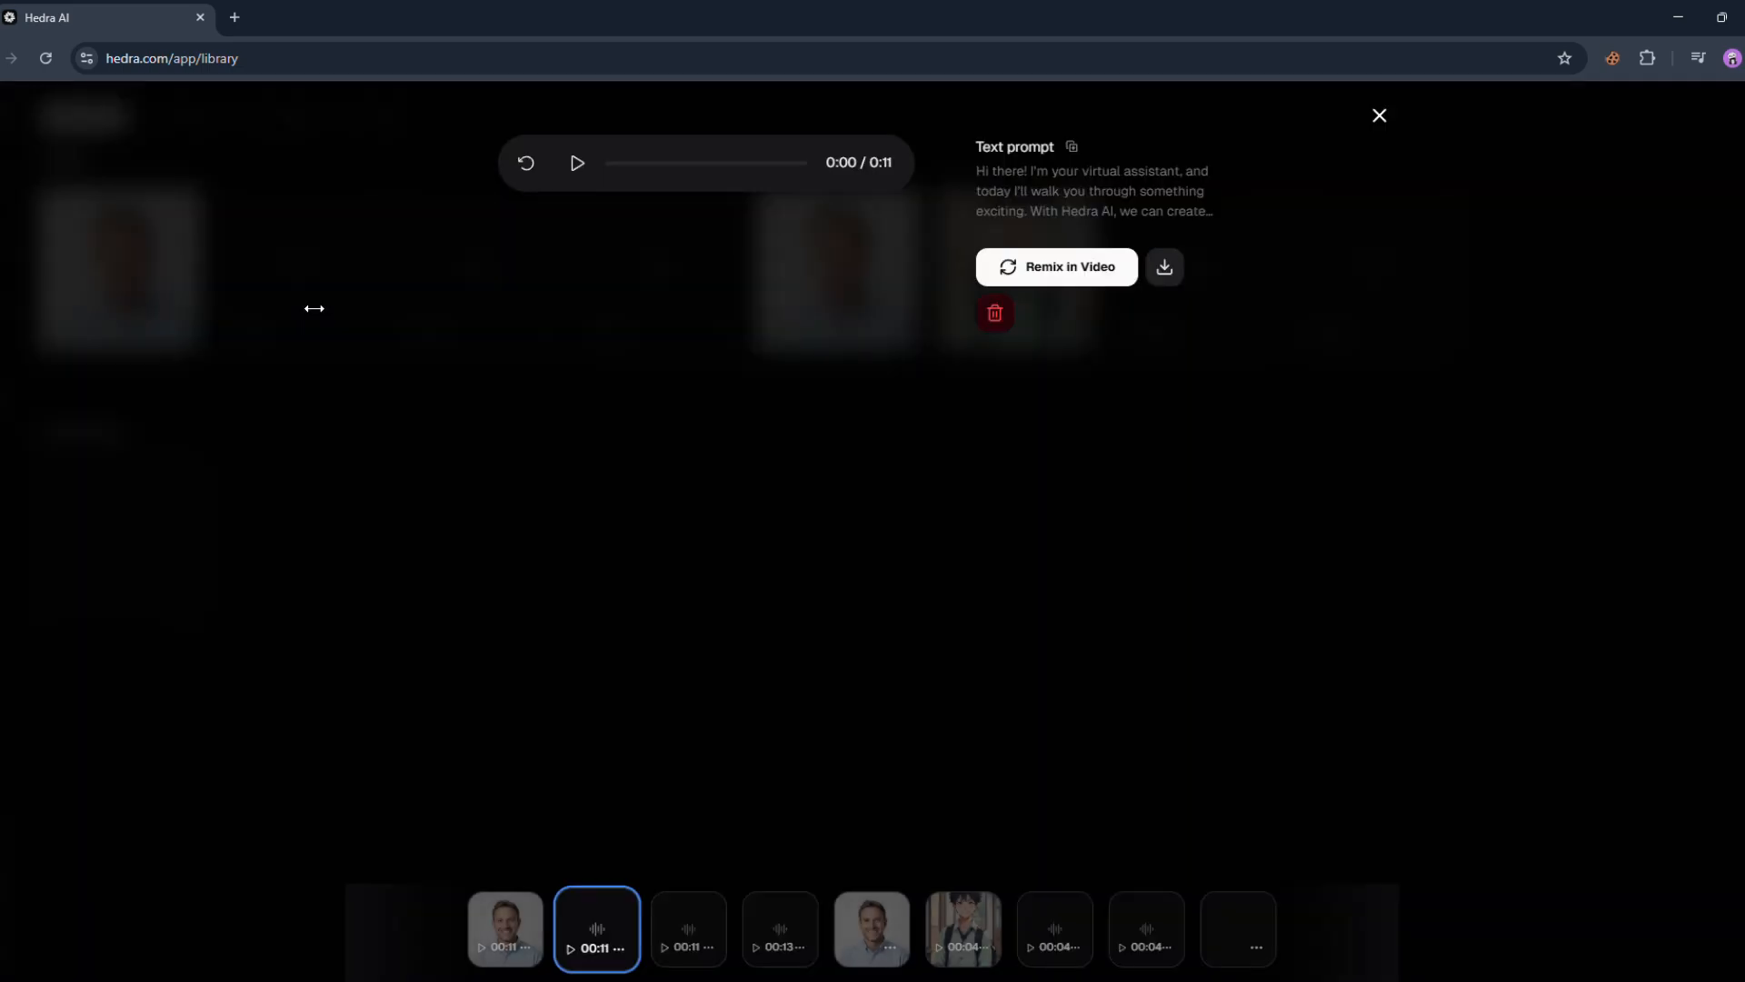
pyautogui.click(578, 163)
pyautogui.click(705, 923)
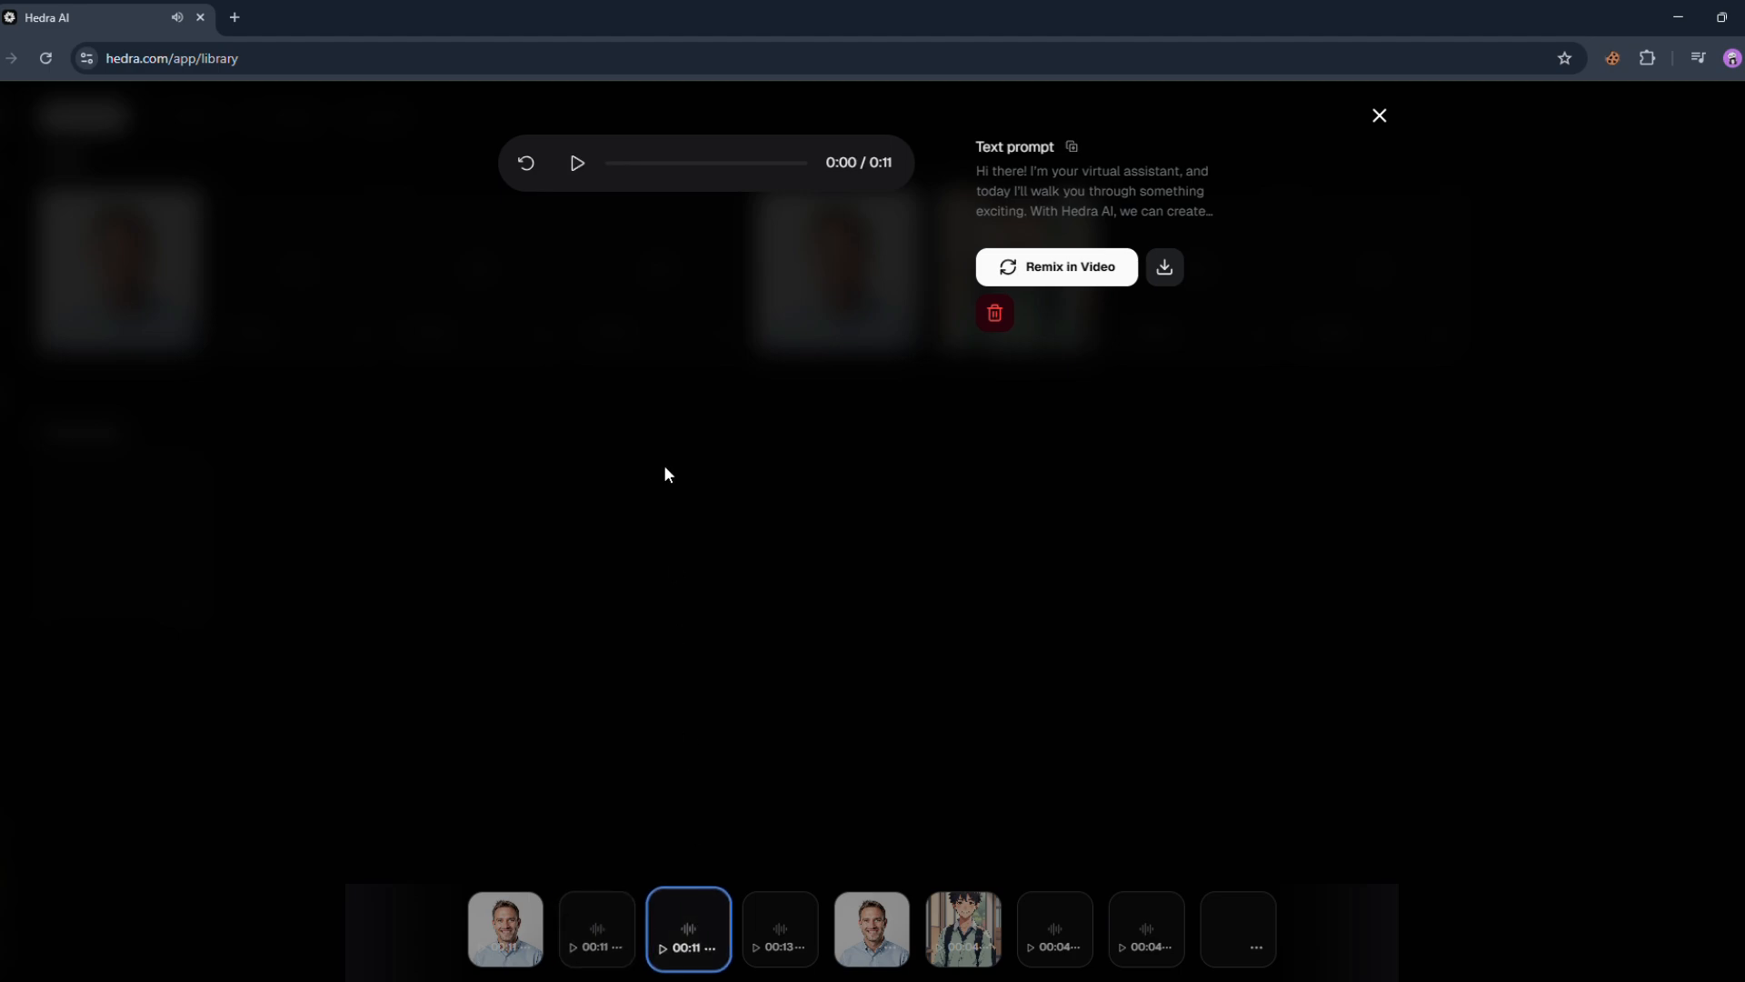
pyautogui.click(574, 167)
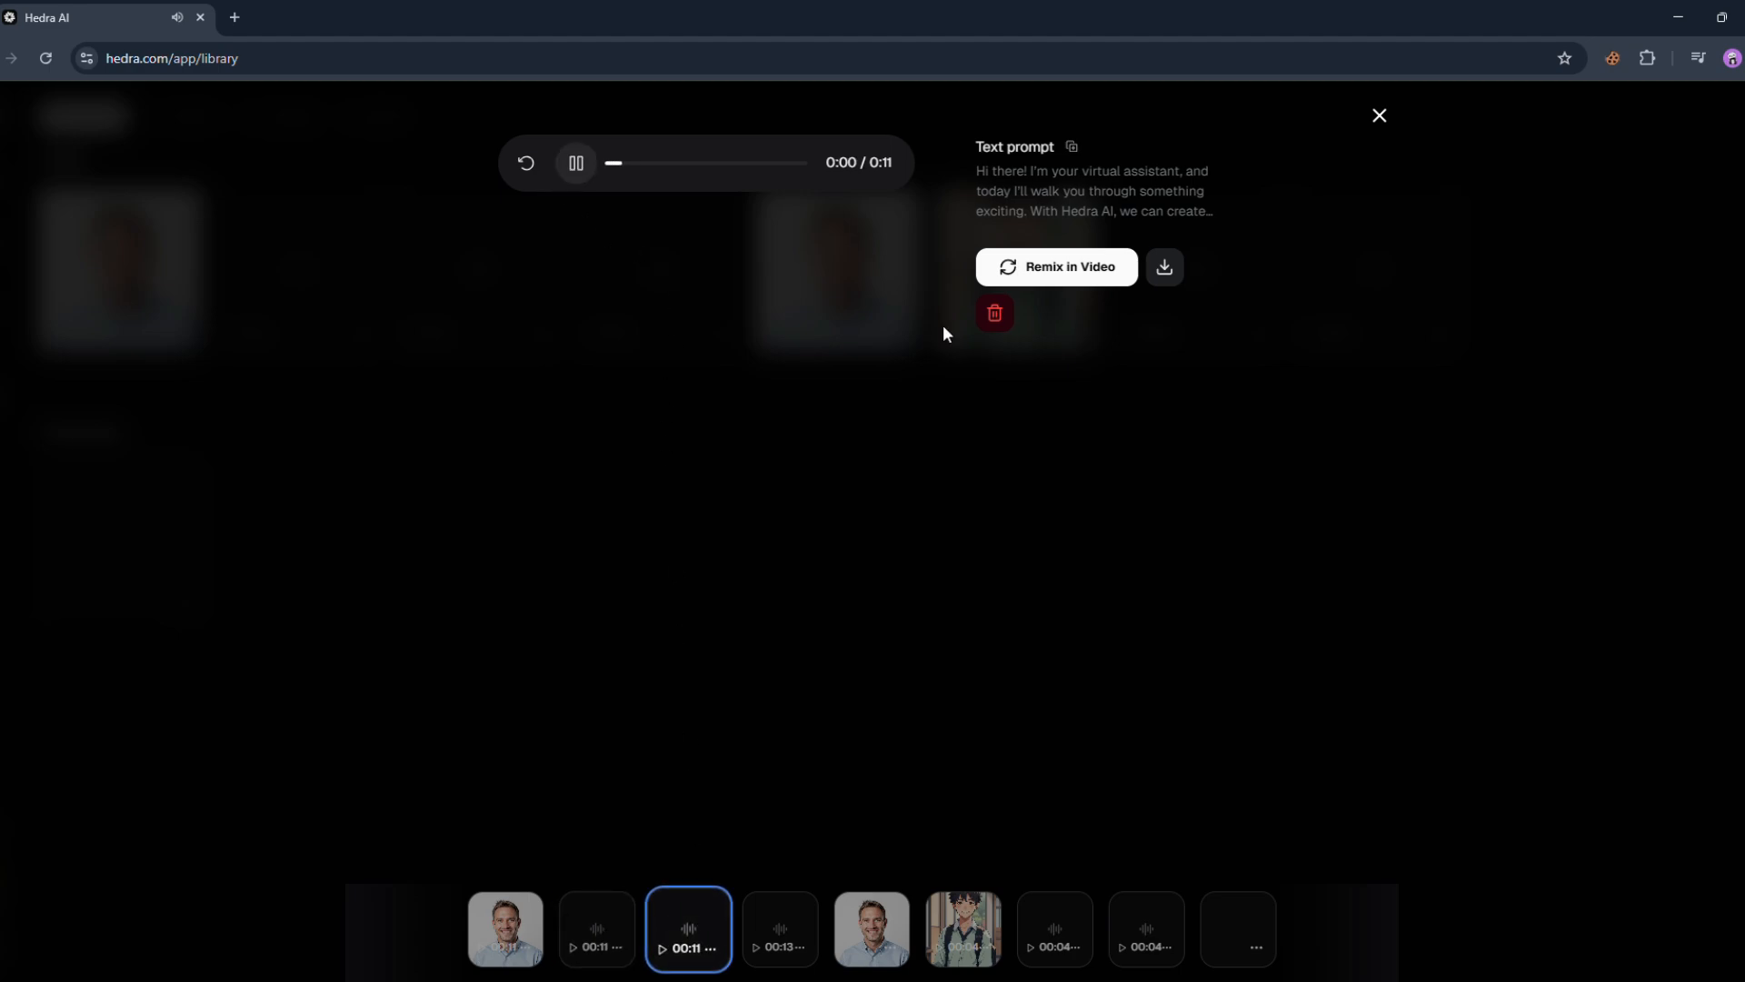
pyautogui.click(1379, 114)
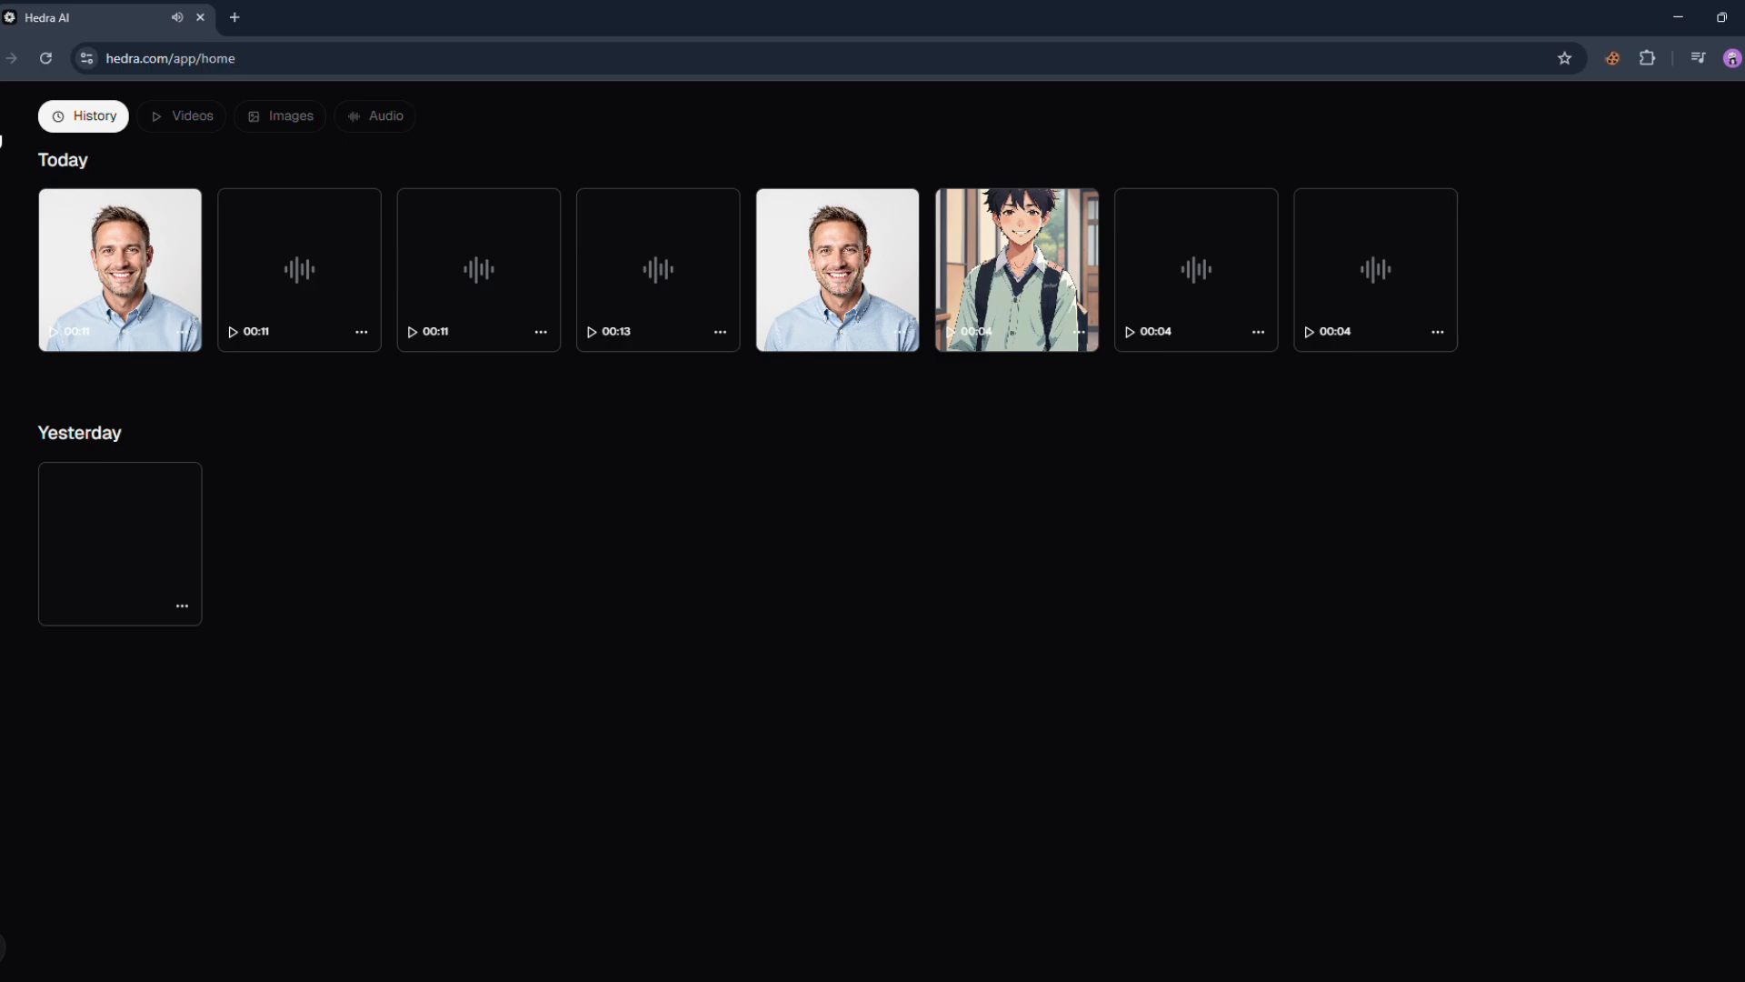
# Return to the home page, open image creation, and set the aspect ratio to 16:9
pyautogui.click(2, 141)
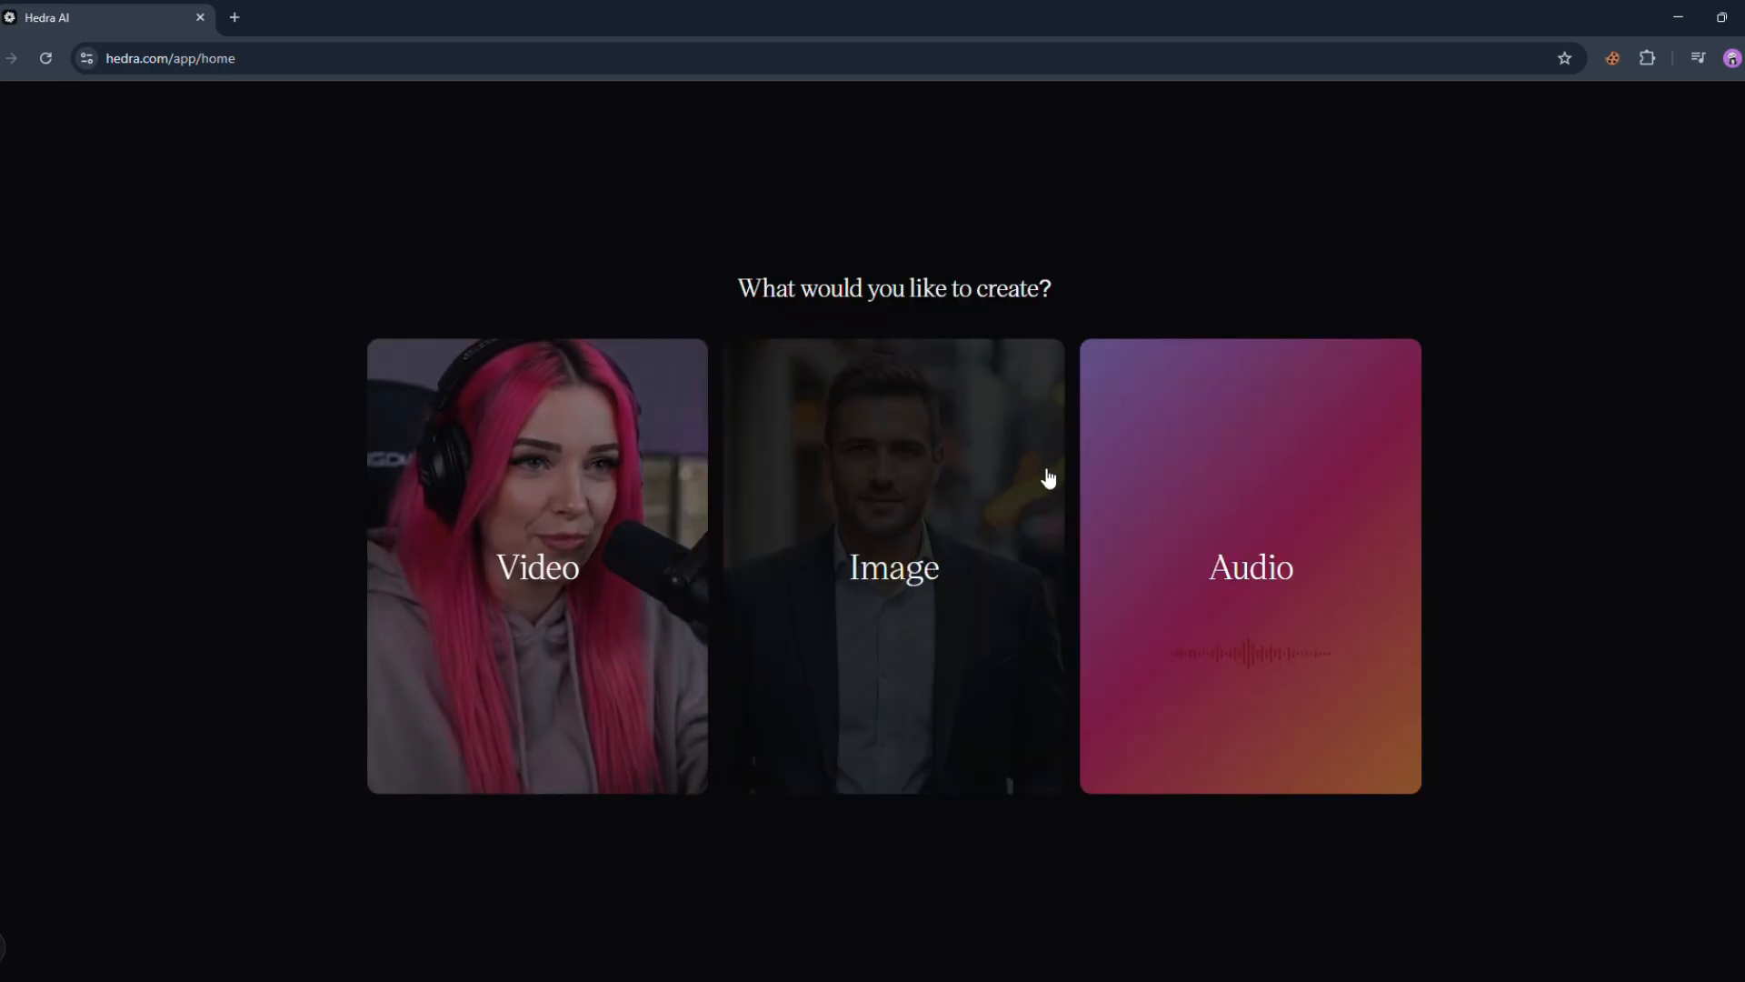
pyautogui.click(583, 538)
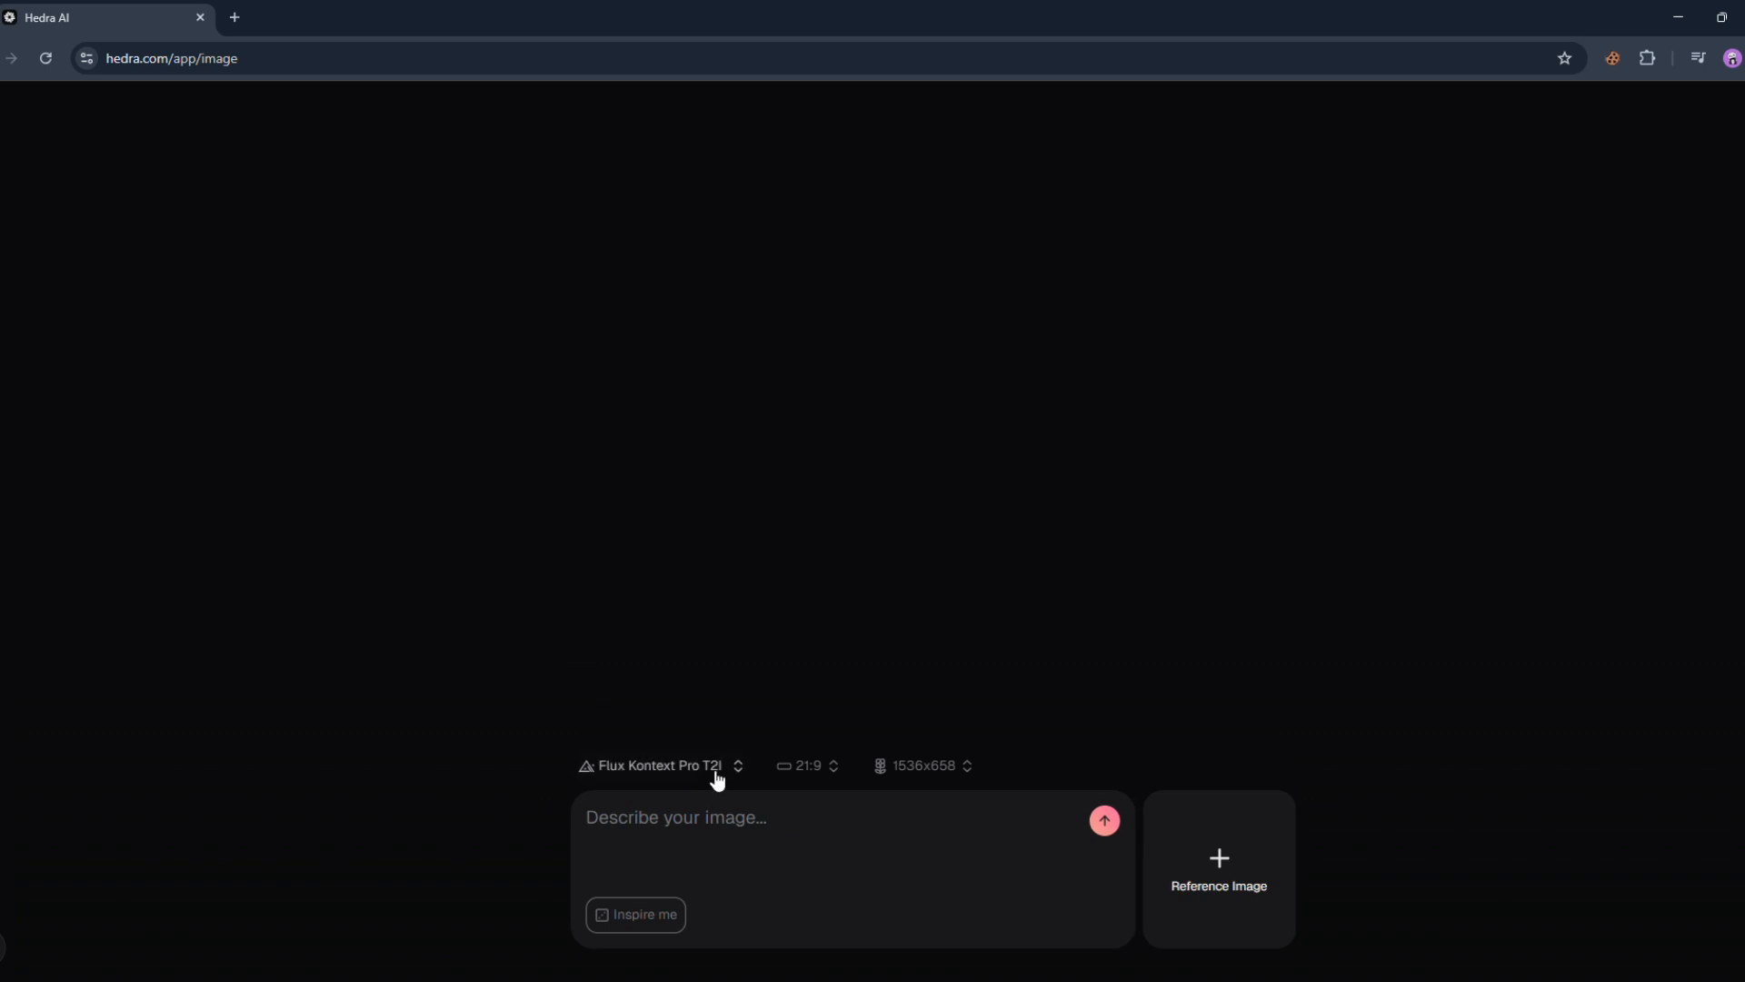
pyautogui.click(718, 765)
pyautogui.scroll(-3, 818, 605)
pyautogui.click(800, 773)
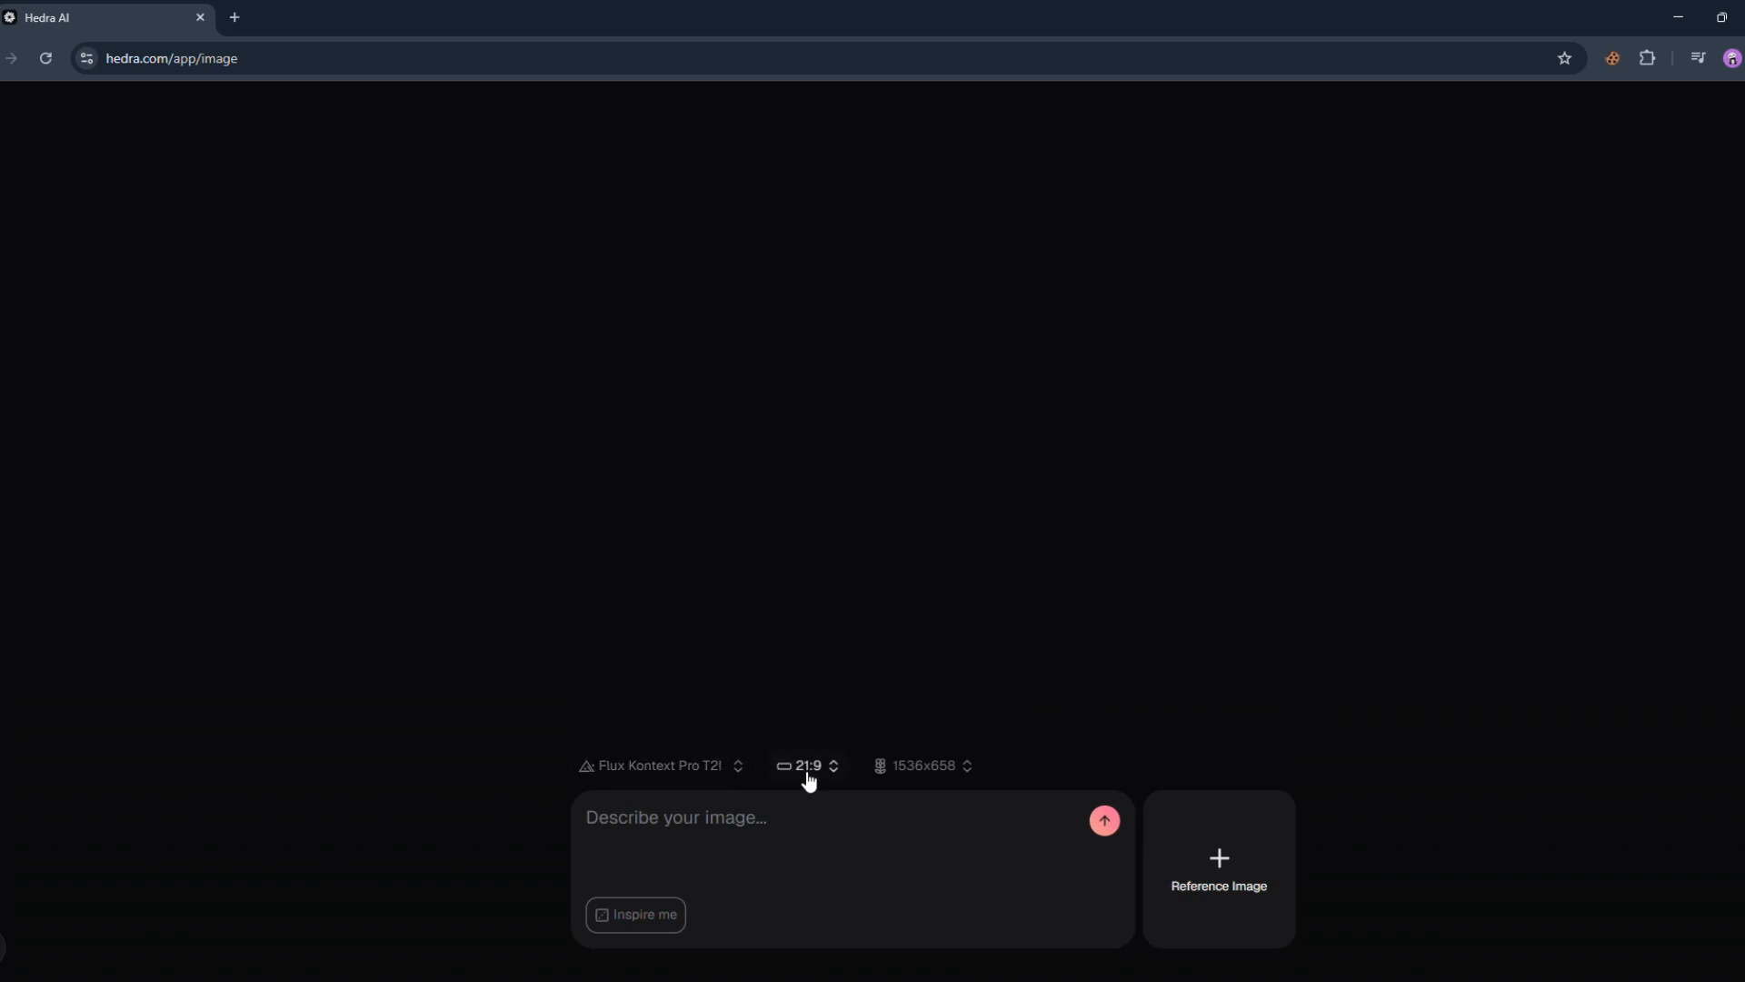
pyautogui.click(820, 765)
pyautogui.click(879, 527)
# Choose Ideogram V2 as the image model and start entering an image description
pyautogui.click(712, 766)
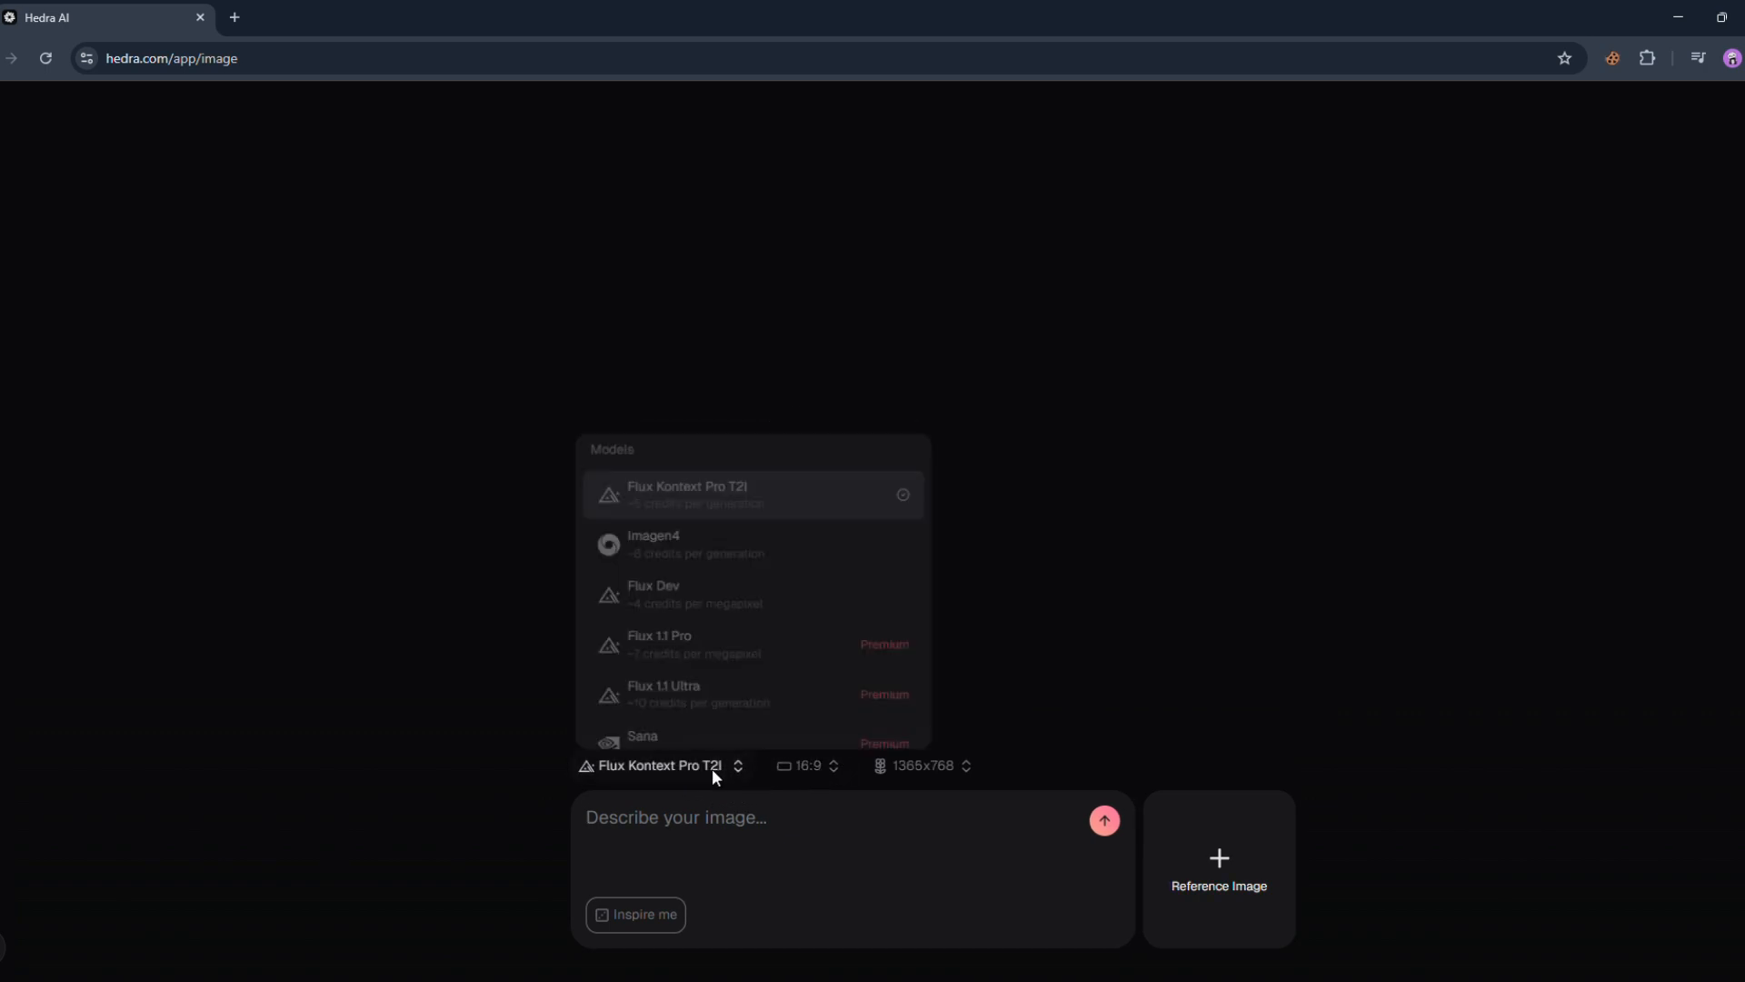
pyautogui.scroll(-3, 752, 573)
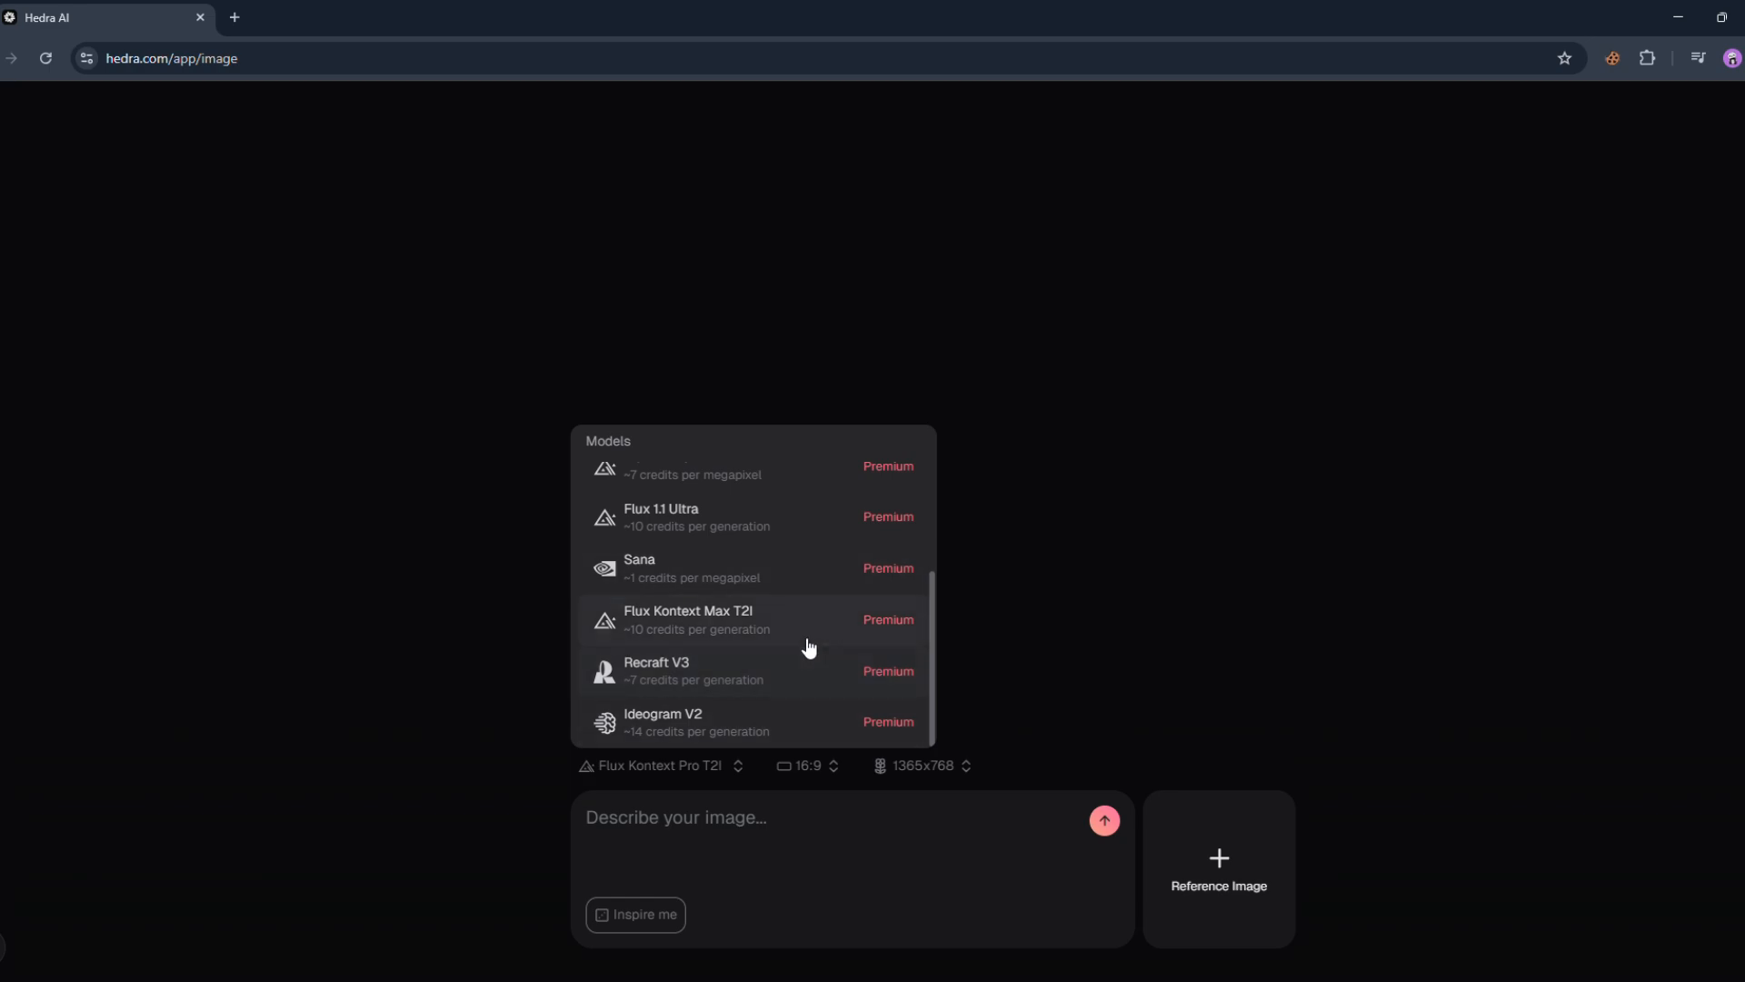
pyautogui.click(798, 732)
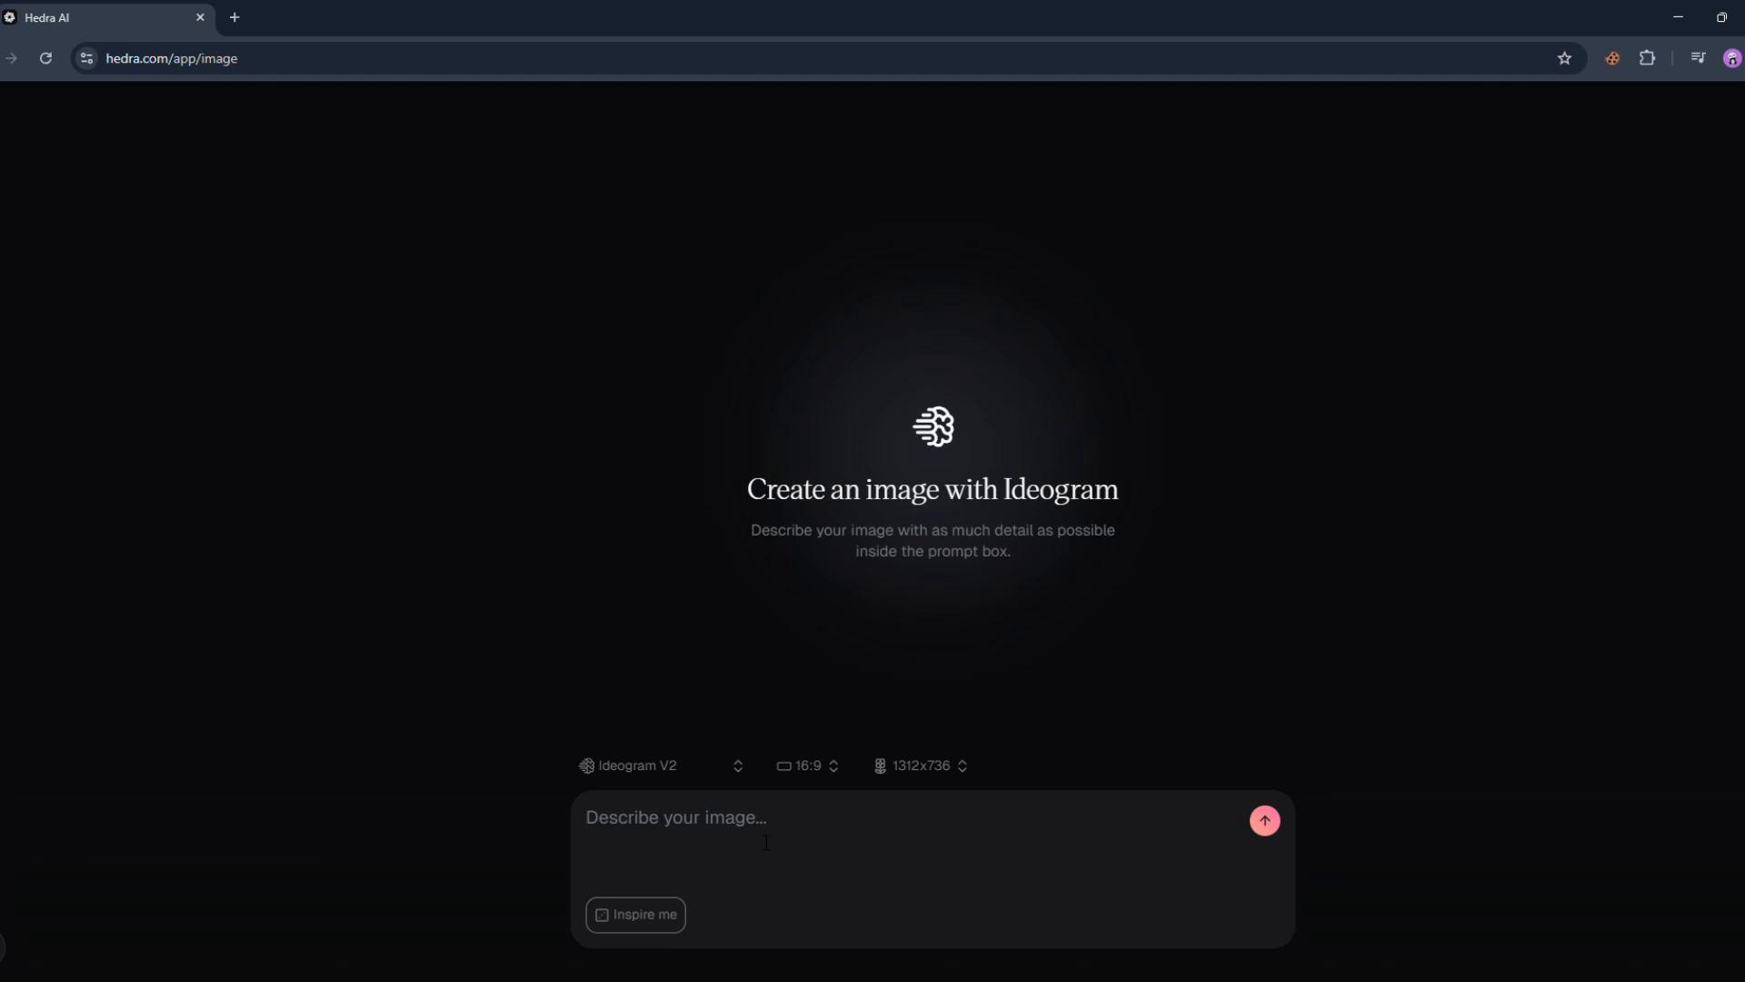
pyautogui.write('A vo')
pyautogui.press('BackSpace')
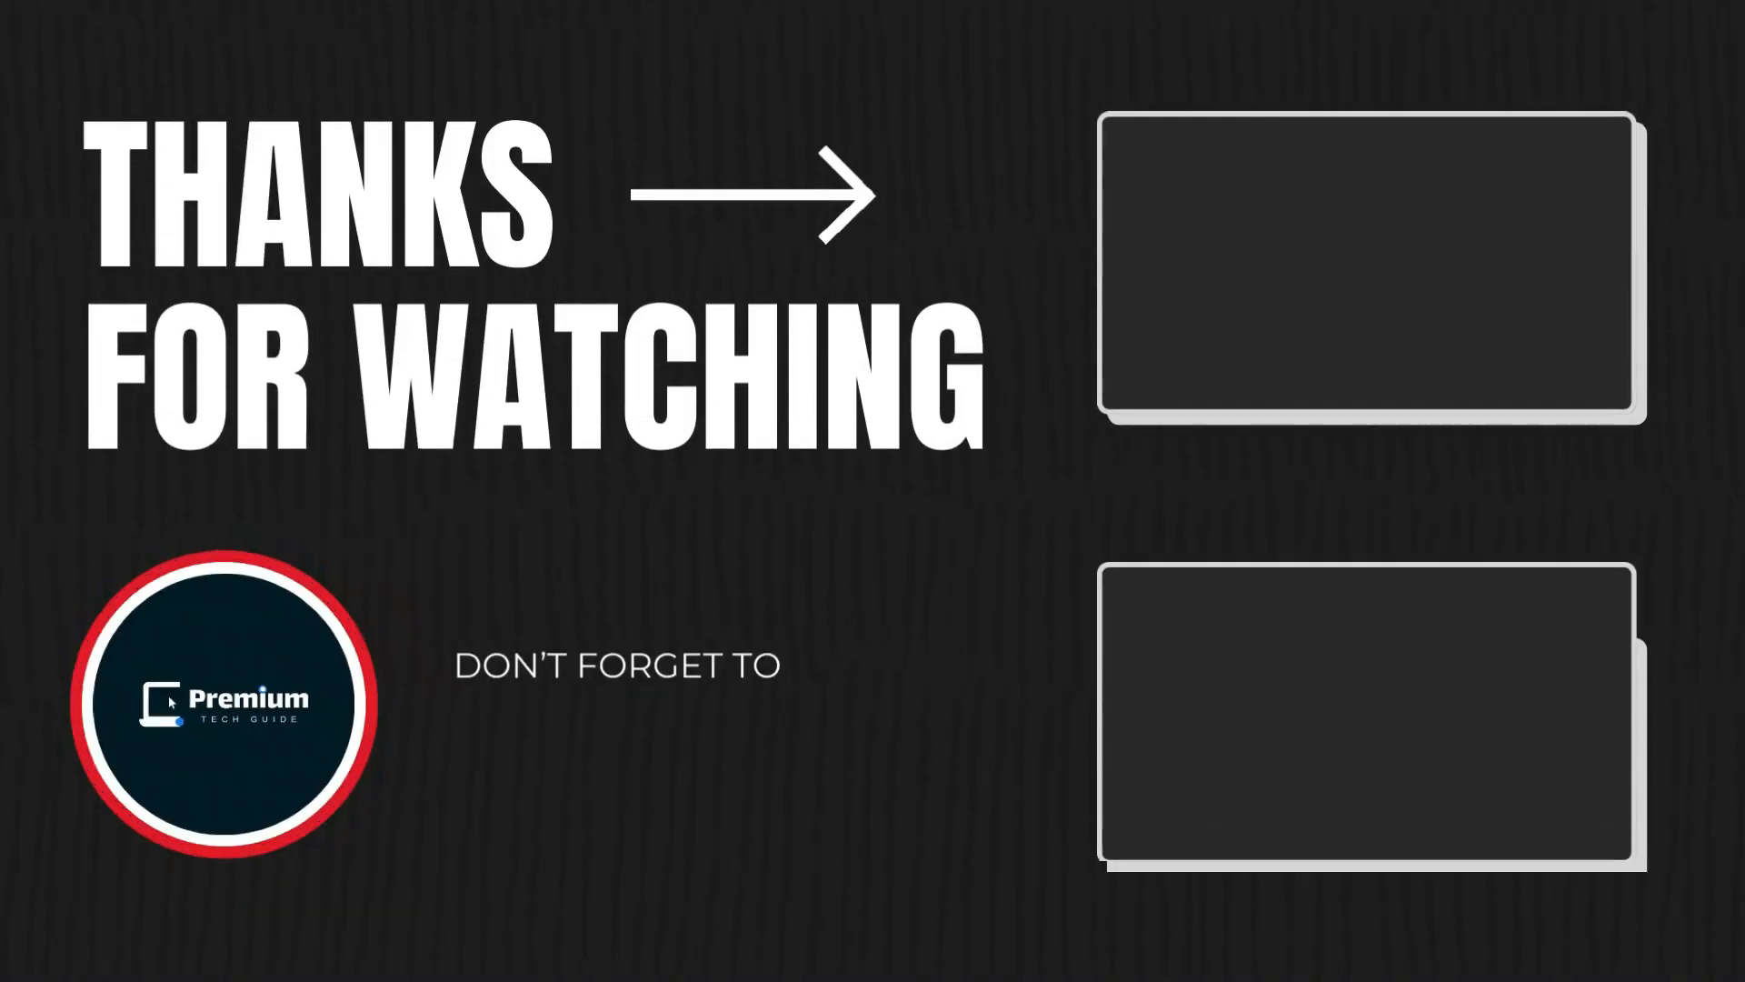